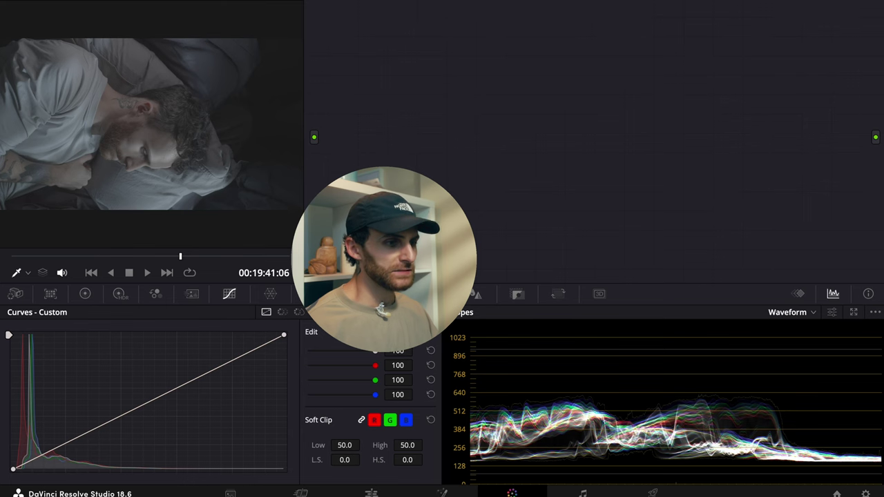
- Set colour management to DaVinci YRGB with a Rec.709 (Scene) timeline and save the project settings
click(865, 494)
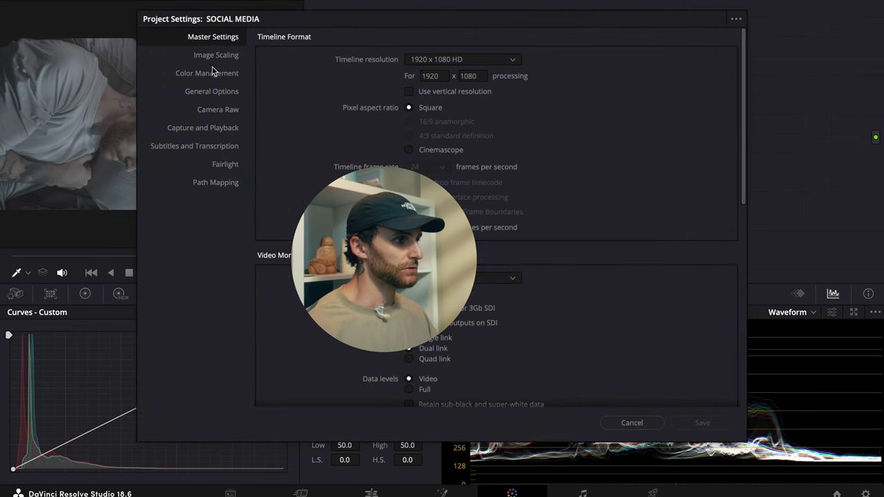
click(211, 73)
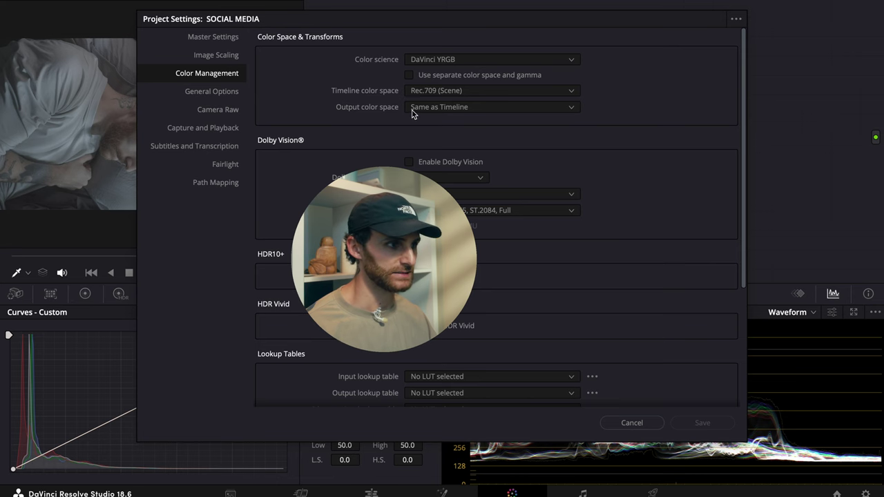
click(677, 420)
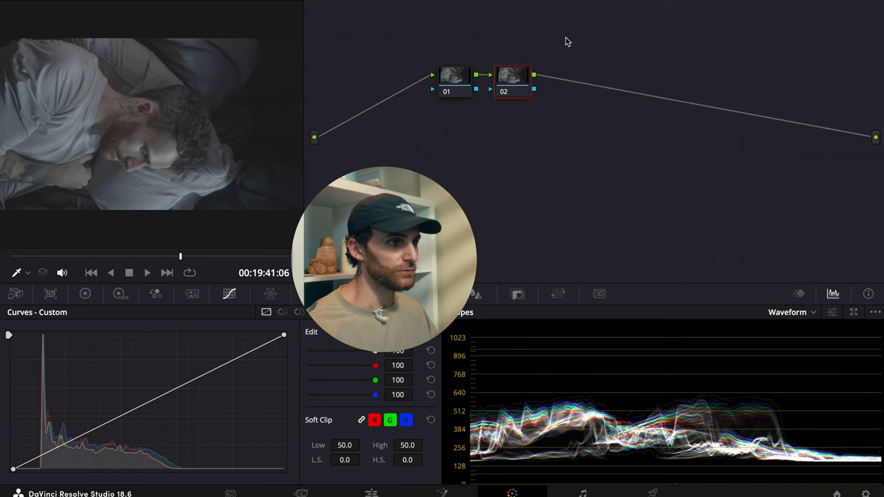
- Add serial node 03, parallel node 04 into a mixer, then a chain of nodes 06–11
key(alt+s)
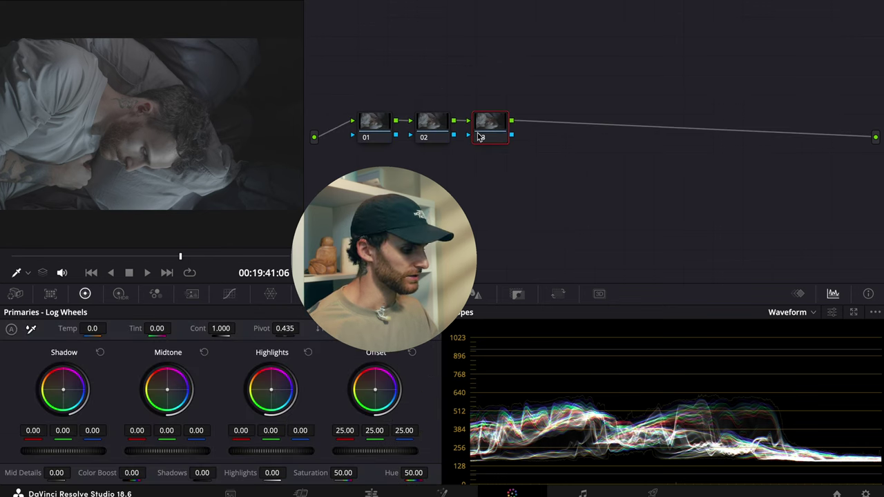
key(alt+p)
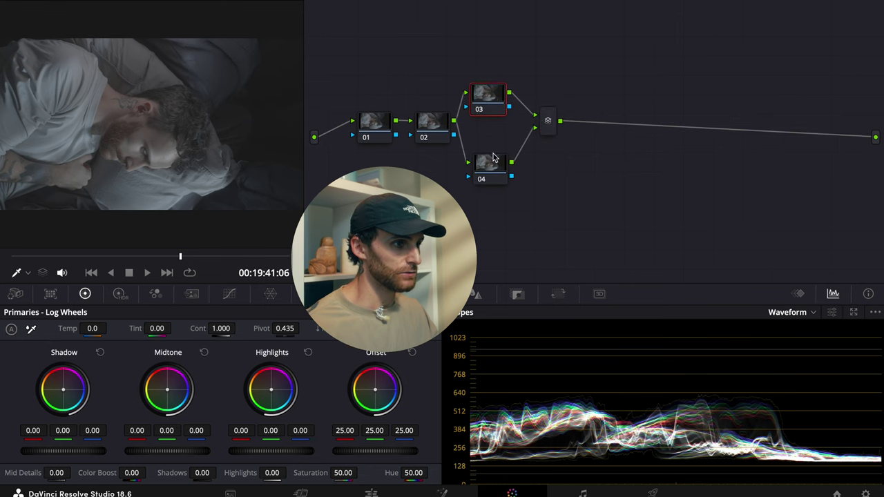
click(550, 129)
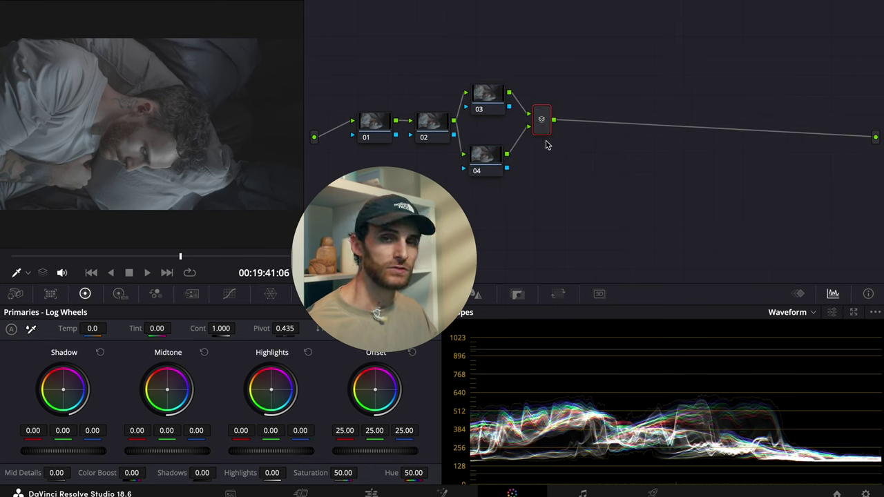
key(ctrl+v)
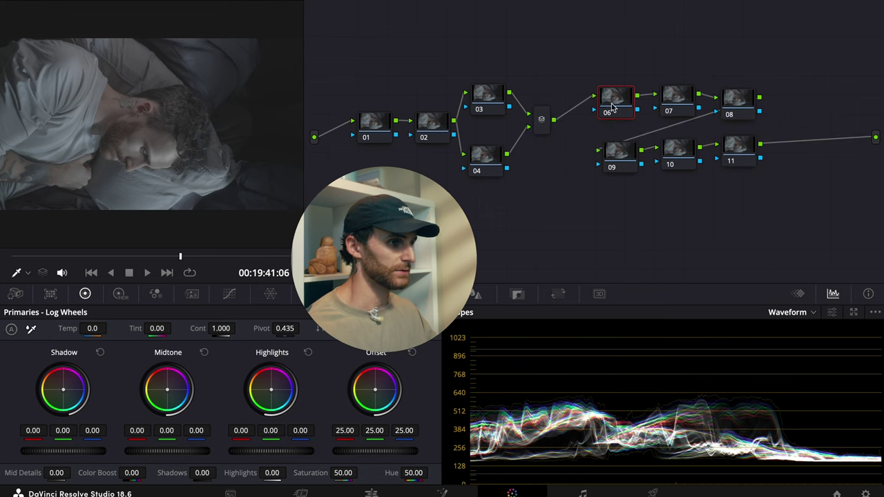
- Label node 06 'CST'
right_click(607, 105)
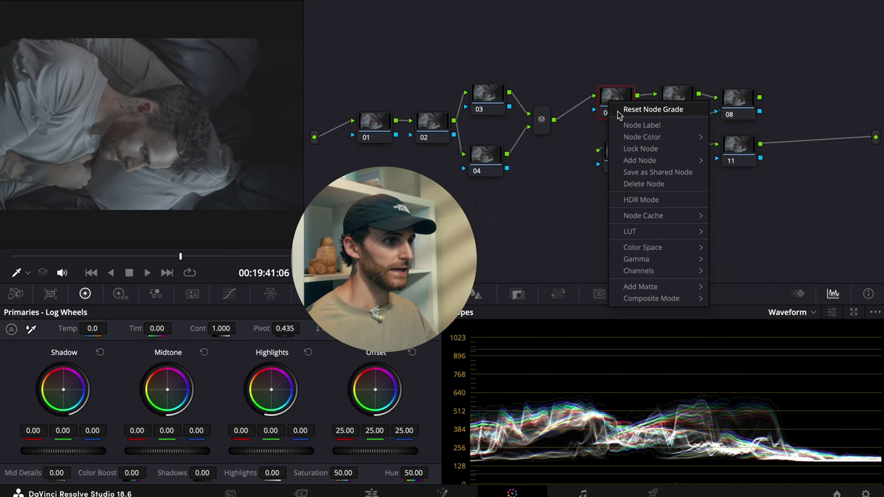
click(638, 115)
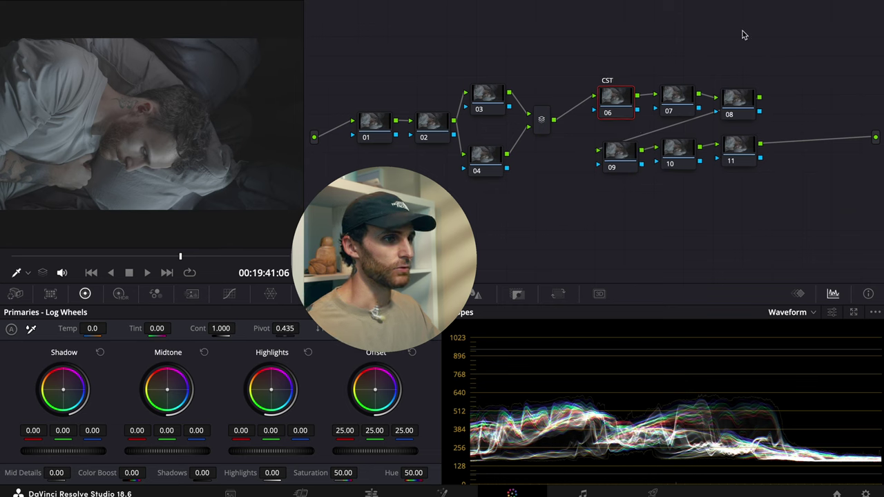
click(712, 4)
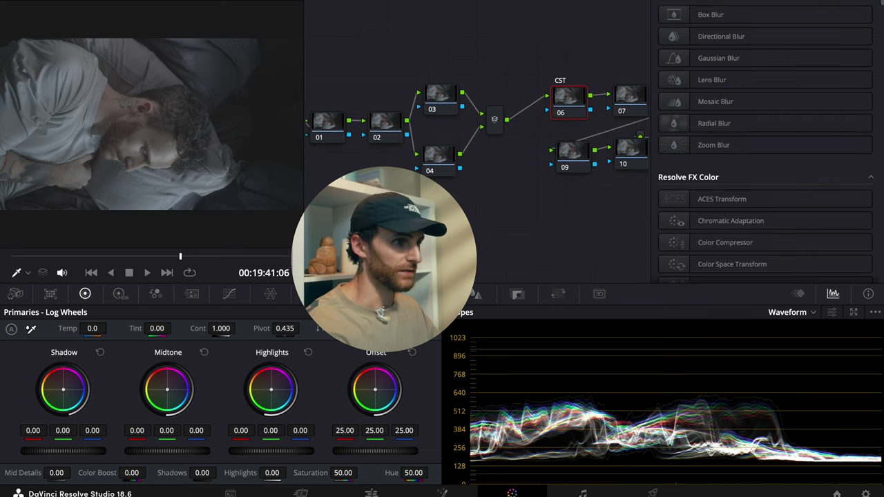
- Apply Color Space Transform to the CST node with input Sony S-Gamut3.Cine and S-Log3 gamma
scroll(794, 173, down, 3)
double_click(795, 173)
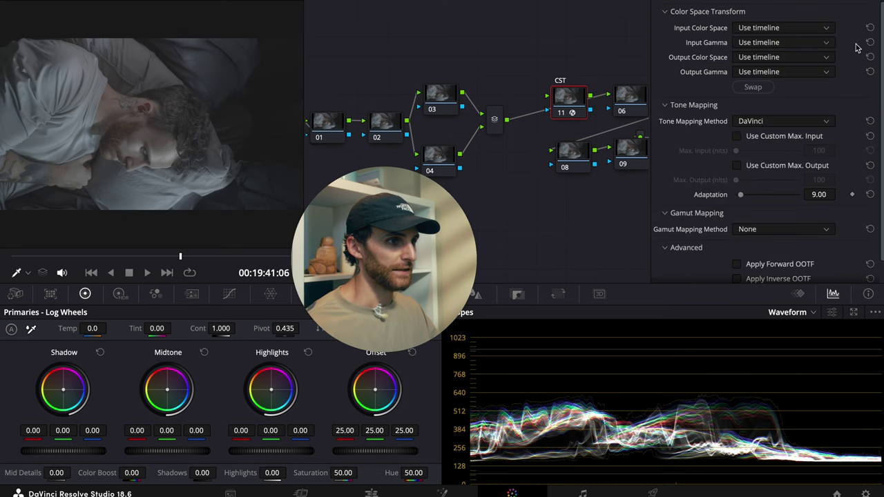
click(820, 28)
scroll(794, 121, down, 10)
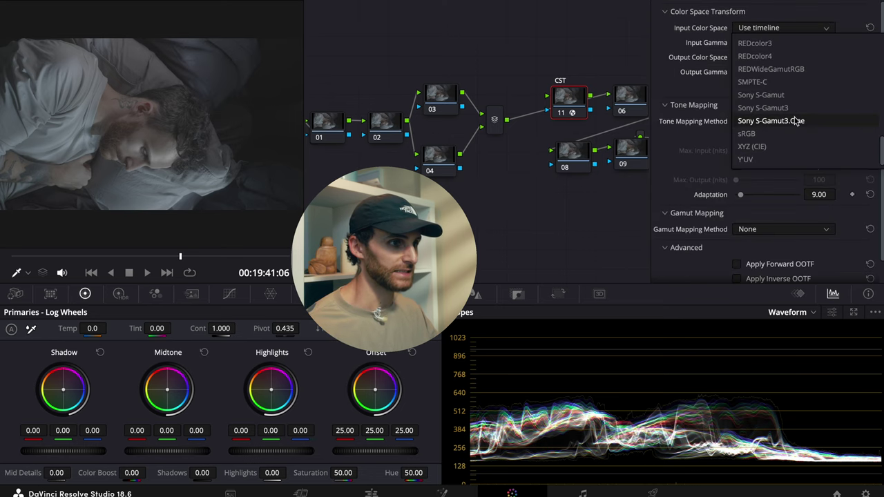
click(794, 122)
click(780, 42)
scroll(785, 135, down, 10)
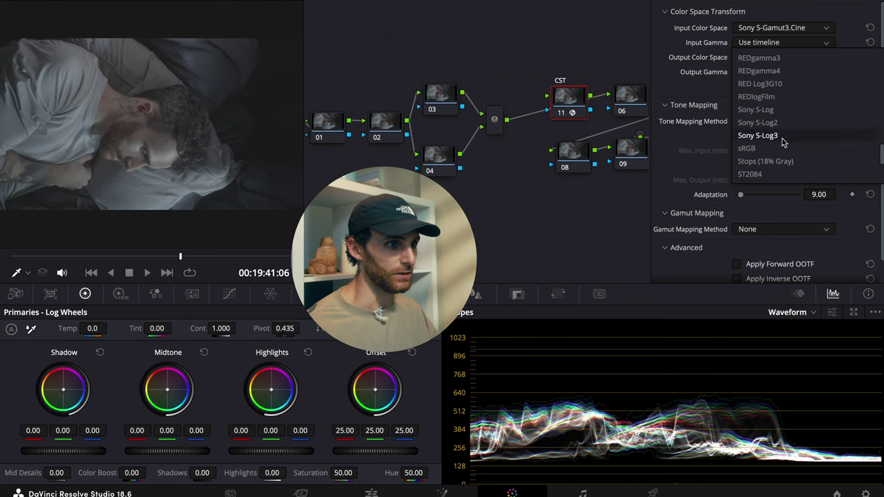
click(784, 137)
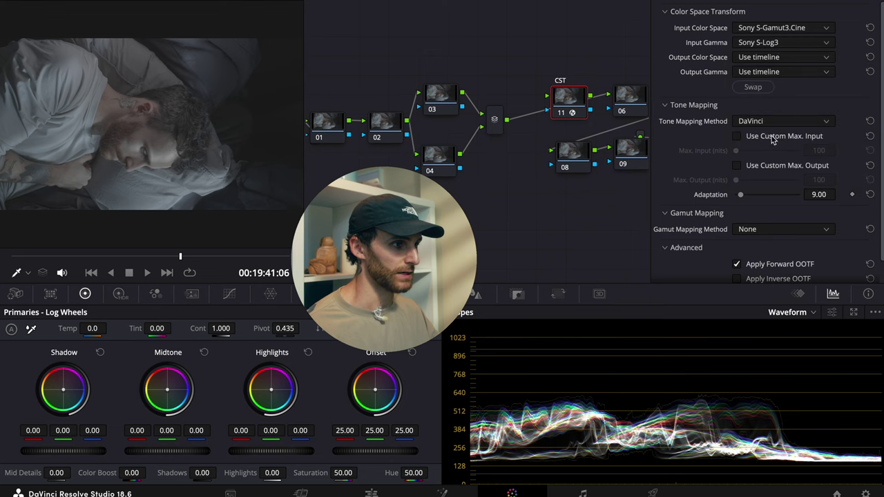
- Set the transform's output to Rec.709 with Cineon Film Log gamma
click(768, 56)
scroll(777, 121, down, 5)
scroll(777, 121, down, 5)
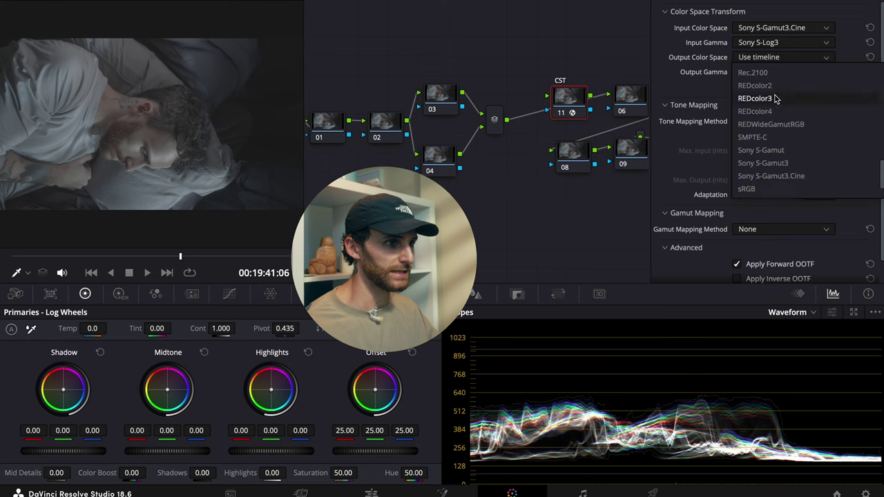
click(760, 76)
click(784, 73)
scroll(791, 144, down, 4)
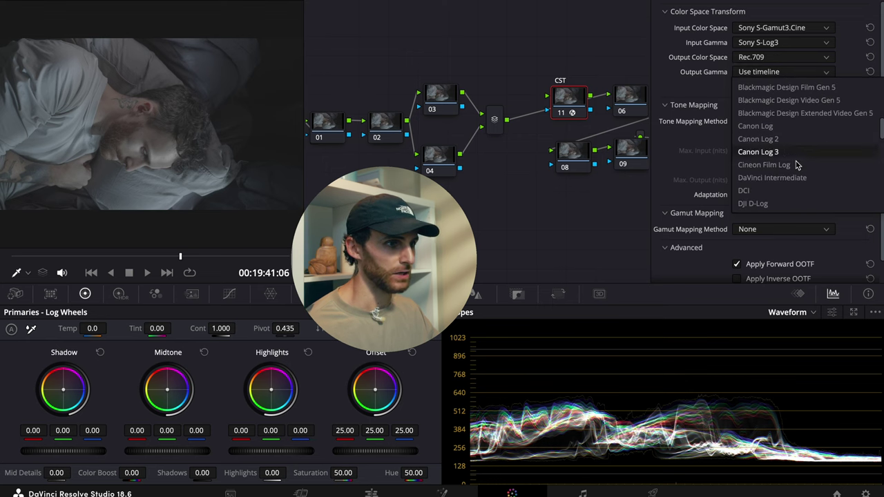
click(792, 165)
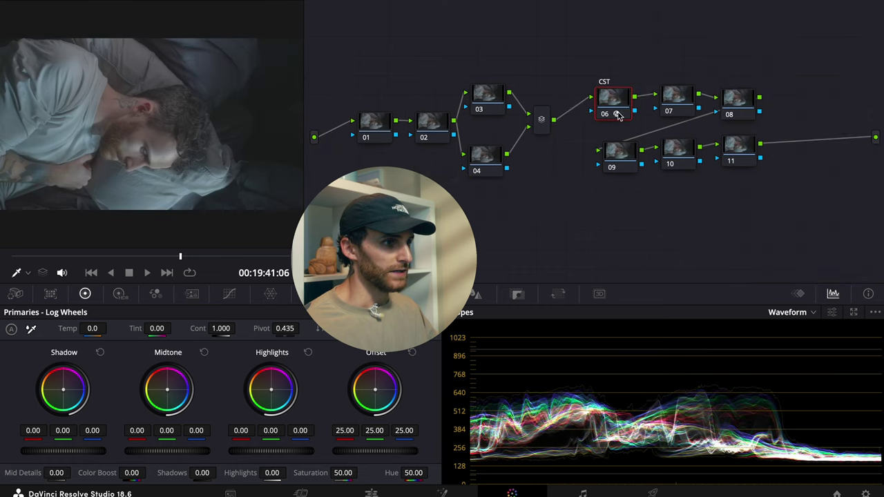
- Select node 07 and start giving it a label
click(683, 99)
right_click(681, 99)
click(716, 122)
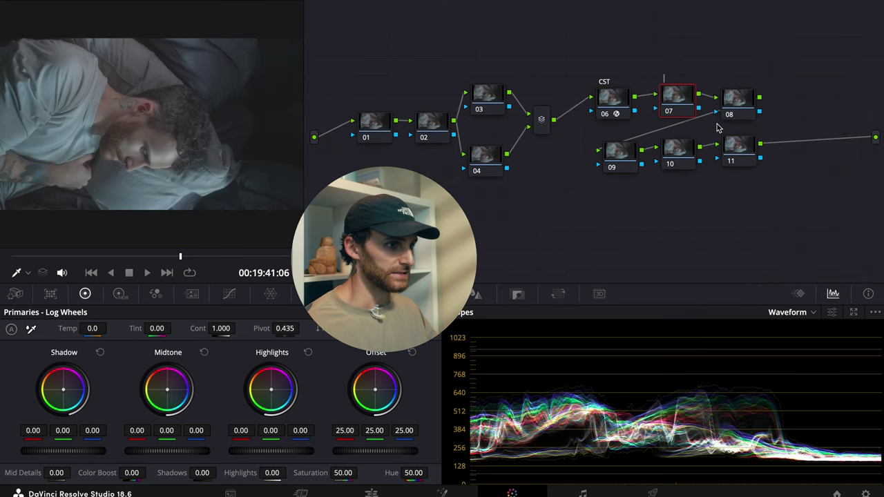
- Label node 07 'Film Look' and apply the Rec709 Kodak 2383 D55 film LUT to it
text(Film Look)
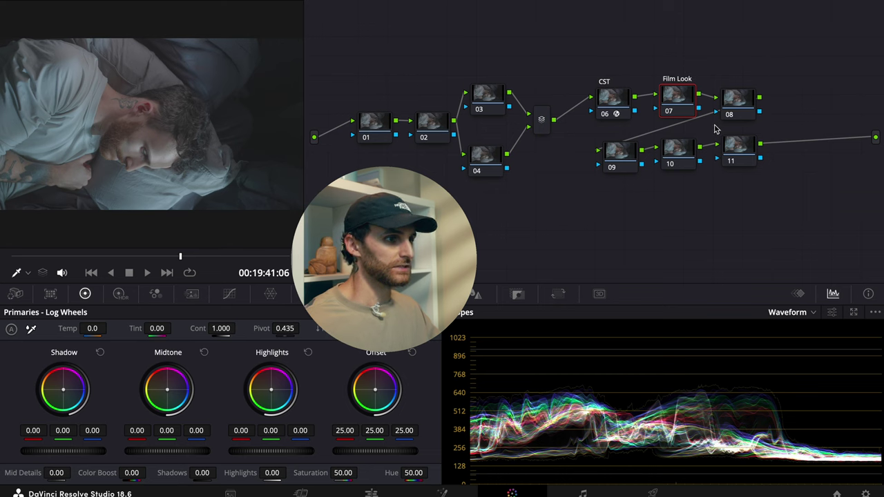
right_click(692, 105)
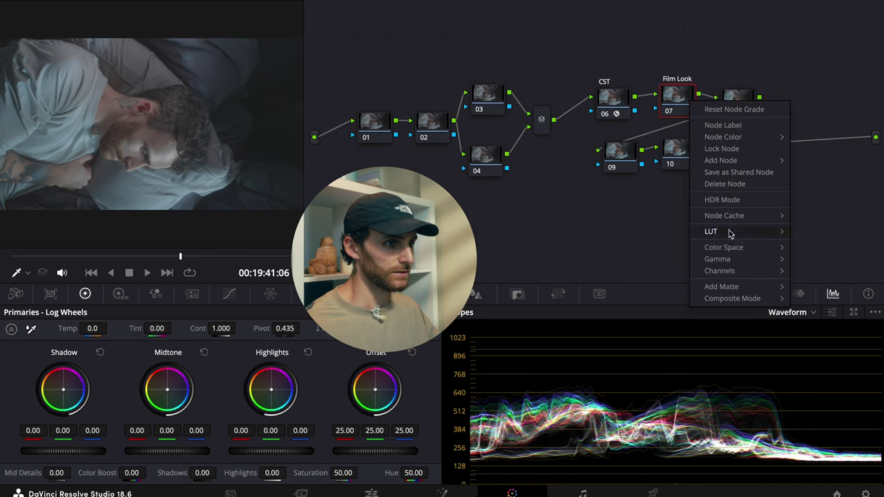
mouse_move(730, 233)
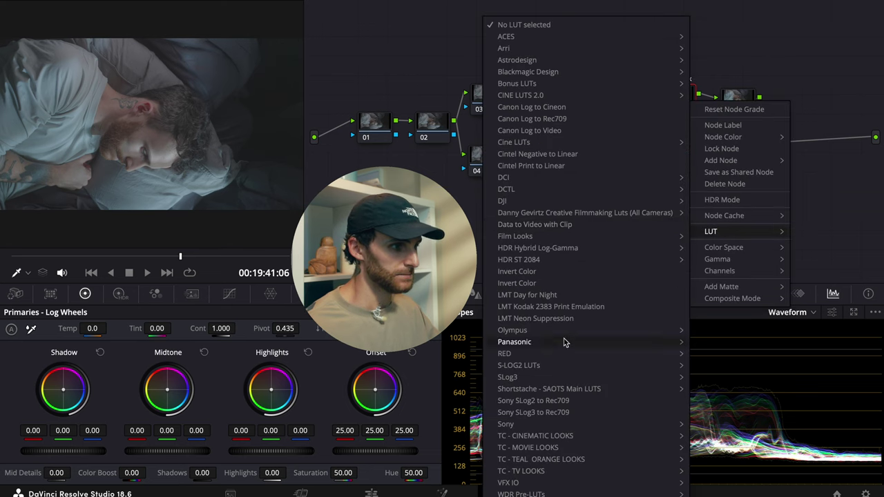
mouse_move(574, 236)
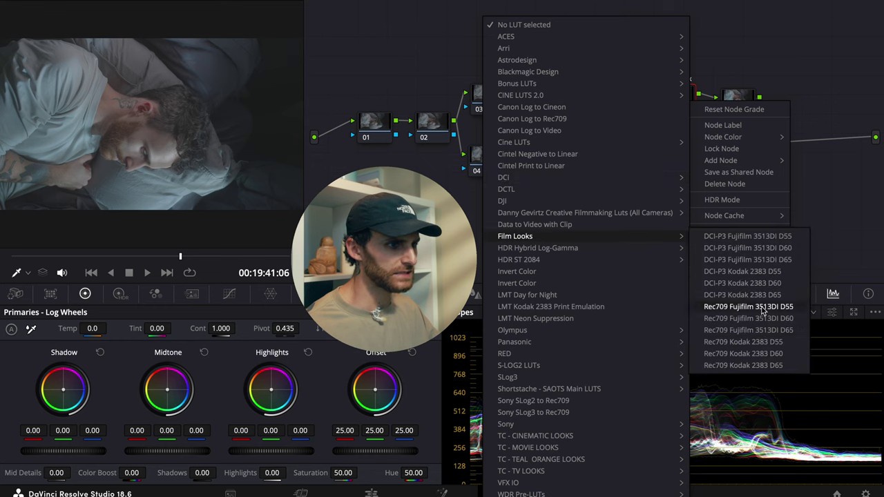
click(762, 347)
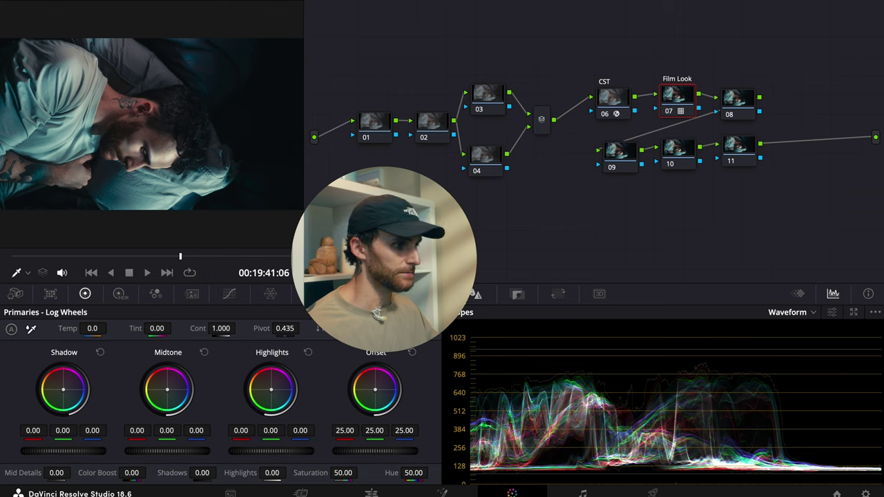
click(517, 294)
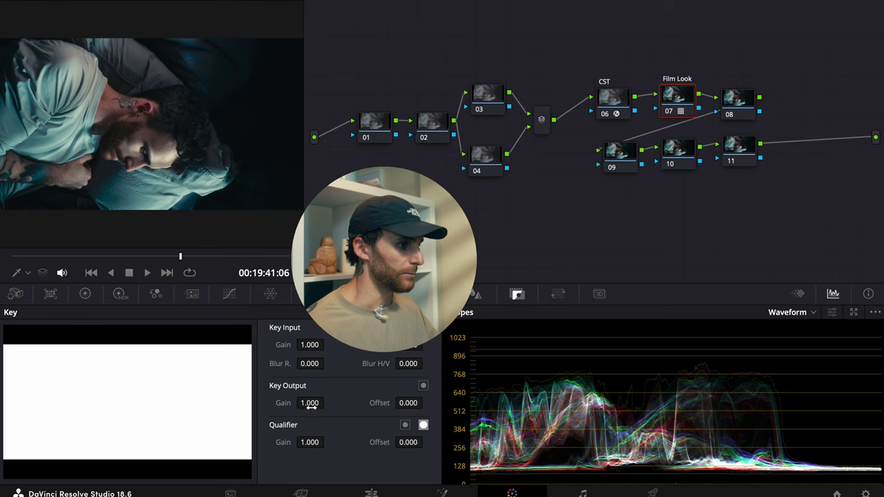
- Drag the Film Look node's key output gain down to 0.770
drag(312, 404, 176, 430)
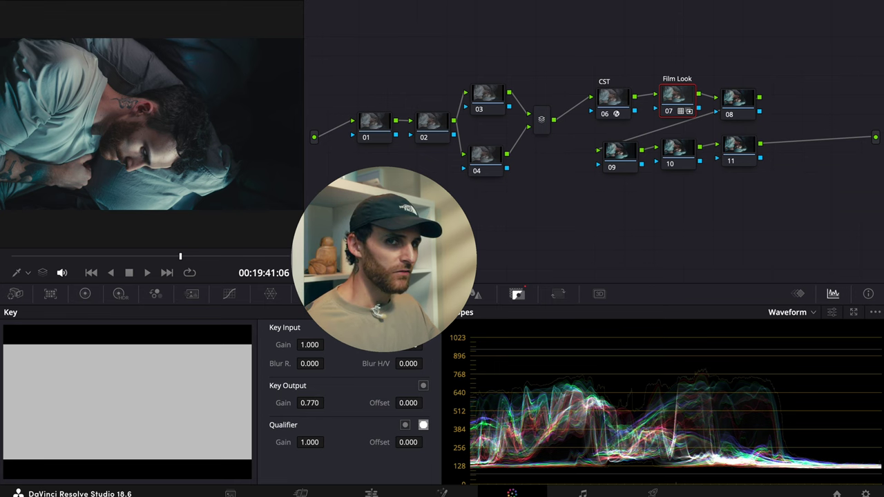
click(373, 122)
click(423, 129)
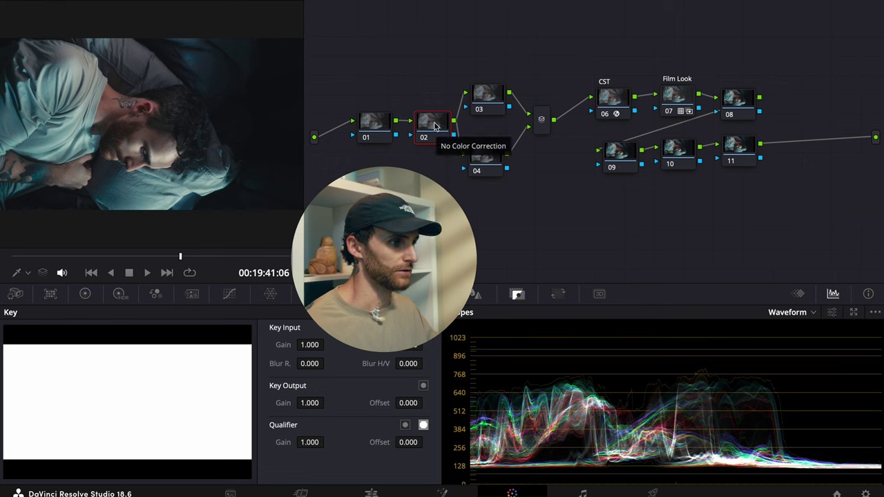
- Label node 02 'PRIMARIES'
right_click(435, 125)
click(452, 147)
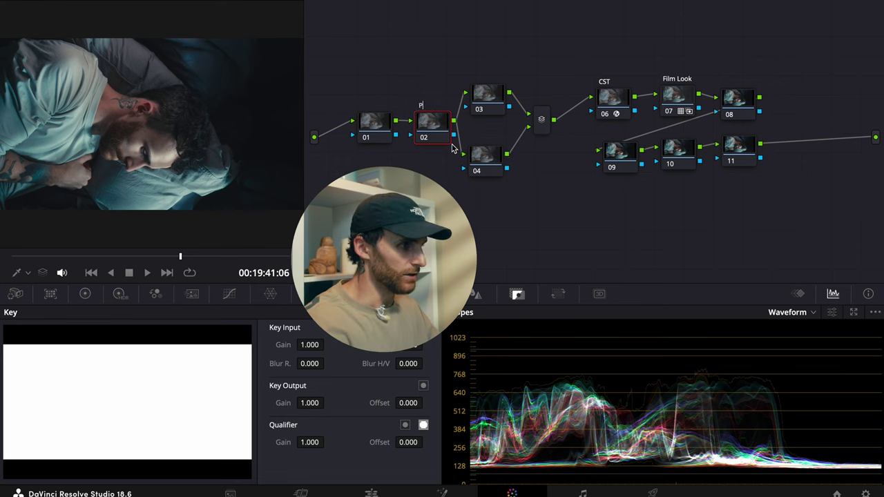
text(PRIMARIES)
key(Return)
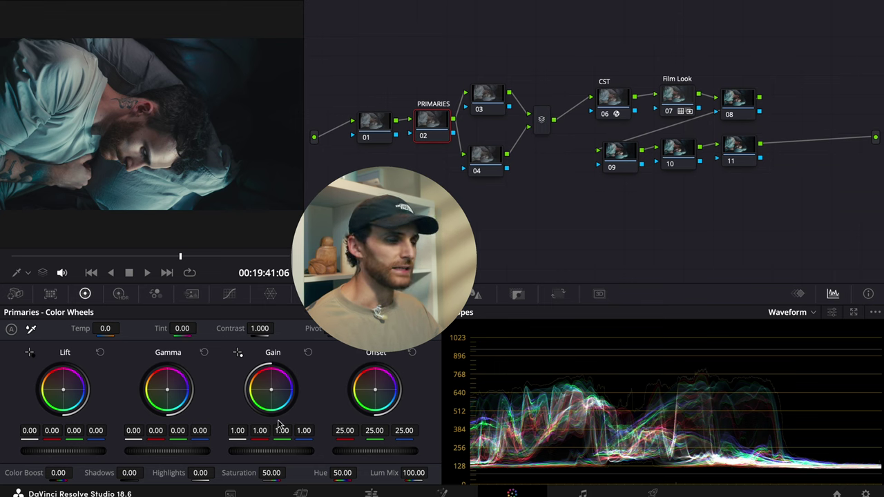
- Lower overall gain, set red gain 1.14 and green gain 0.98, and trim red in gamma and lift
drag(267, 453, 182, 452)
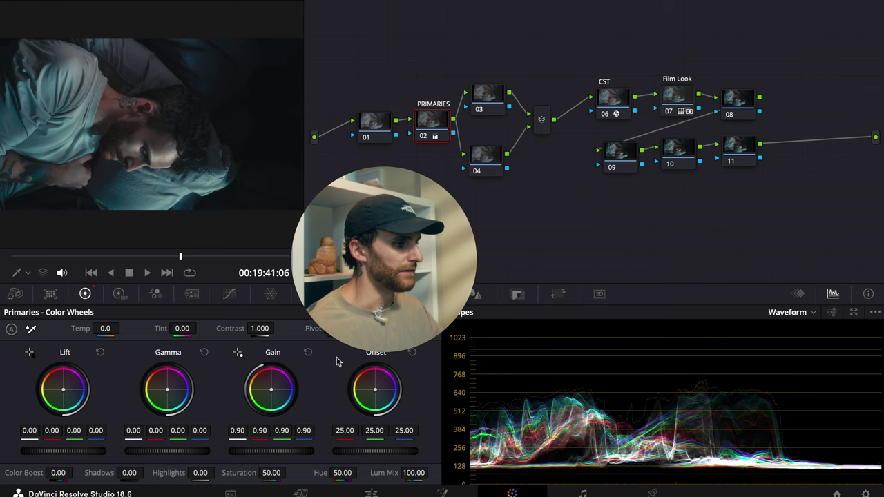
click(260, 430)
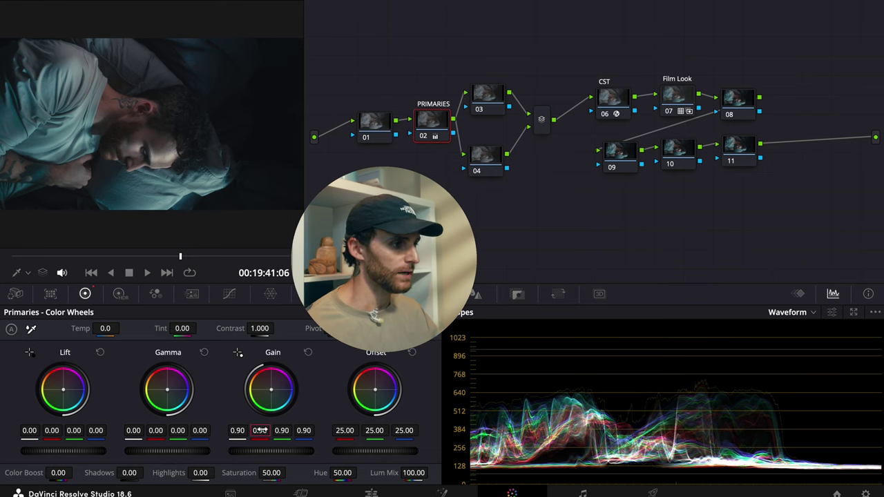
text(1.14)
key(Return)
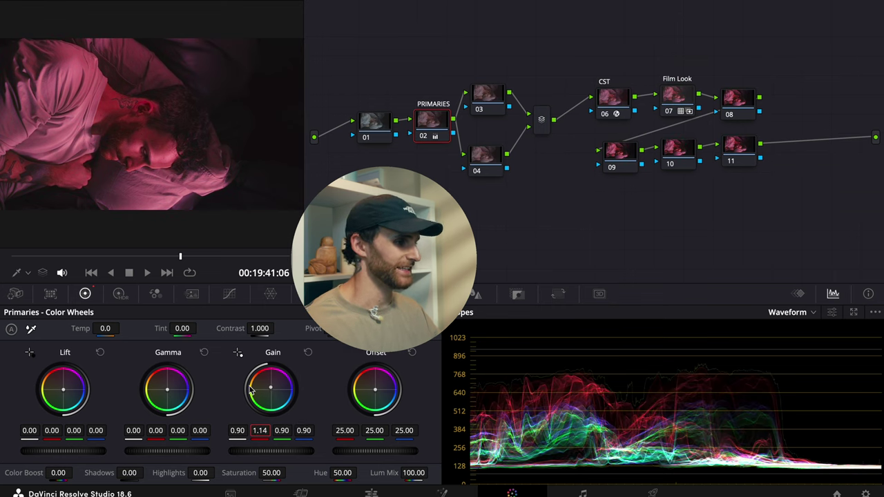
click(281, 430)
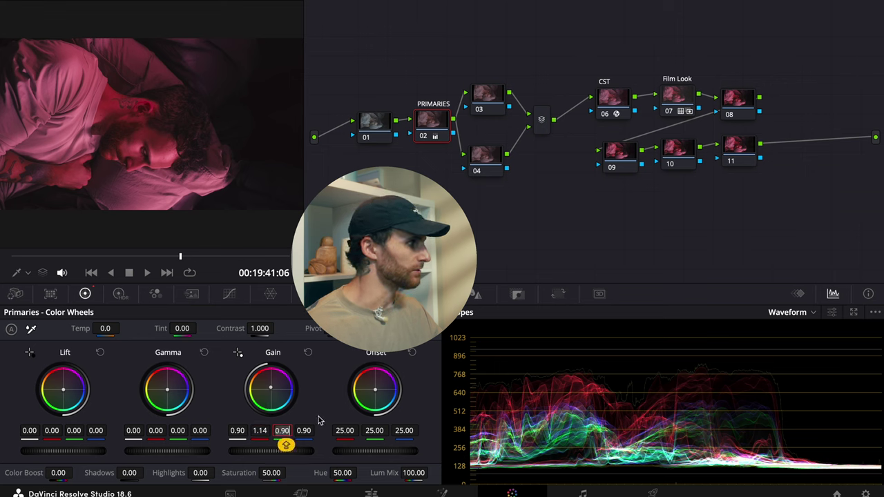
key(BackSpace)
text(.98)
key(Return)
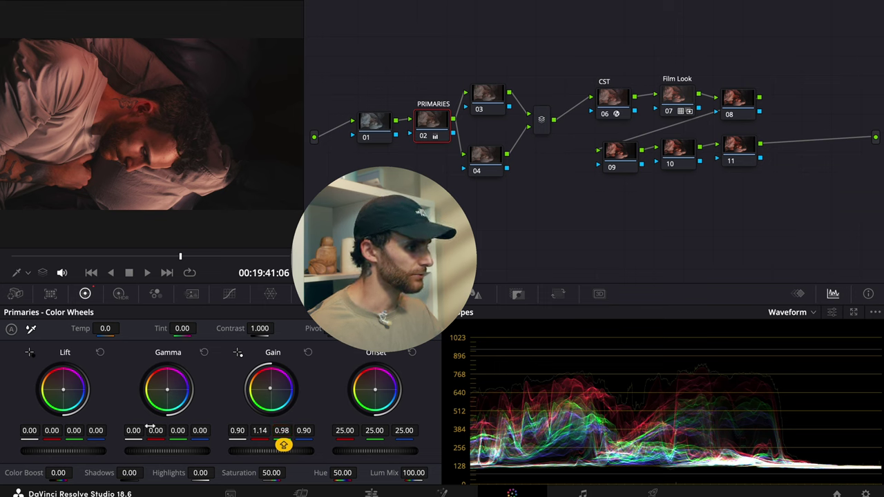
drag(156, 431, 141, 434)
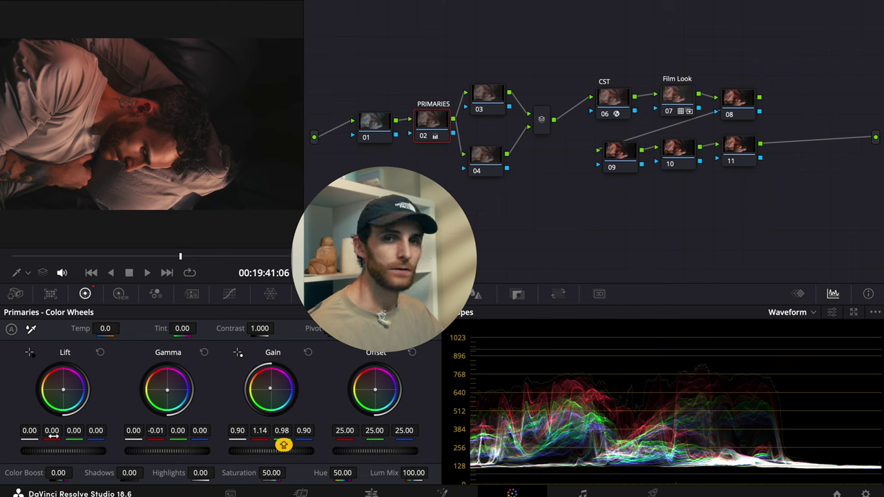
mouse_move(53, 435)
mouse_down()
mouse_move(60, 433)
mouse_move(49, 434)
mouse_up()
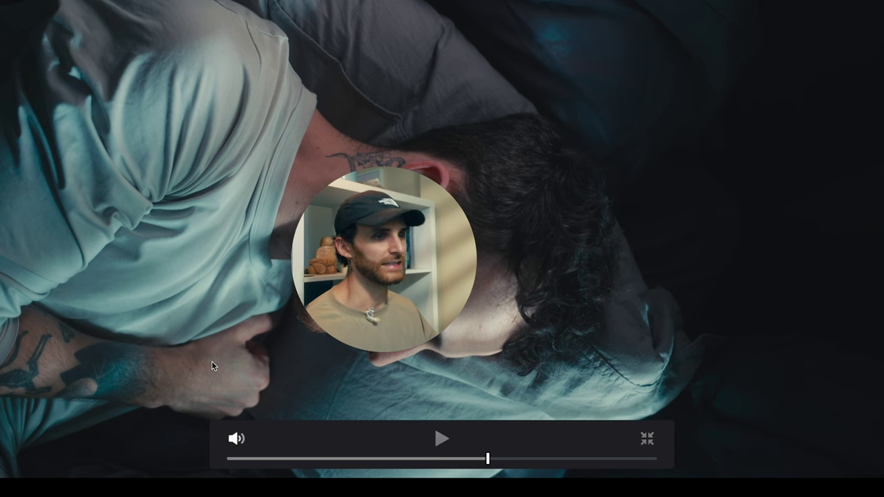
- Leave the full-screen preview and label node 01 'EXP'
key(Escape)
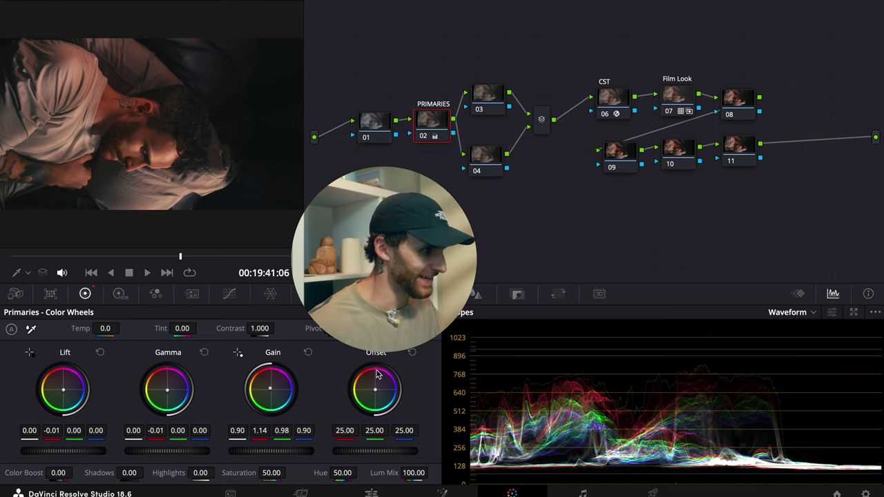
click(364, 120)
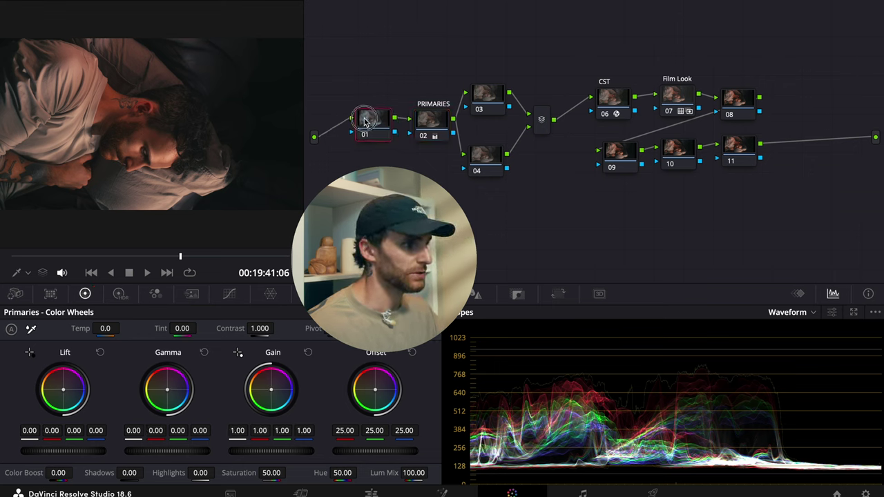
right_click(365, 119)
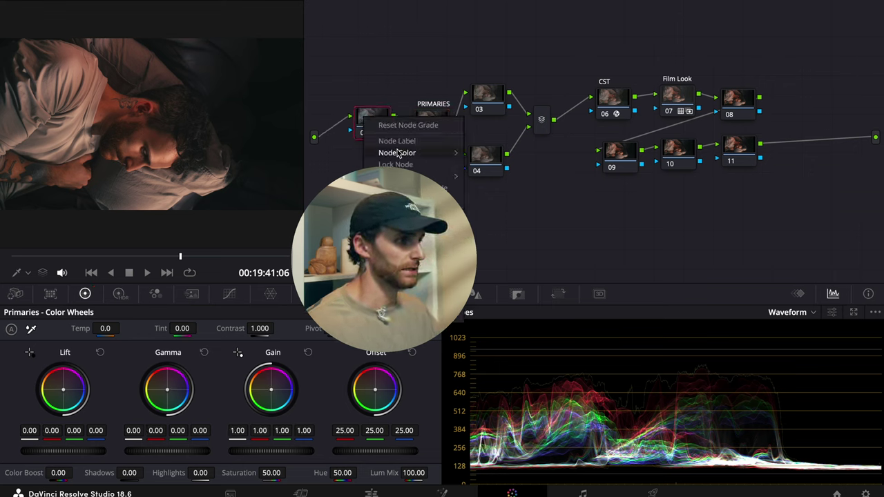
click(398, 144)
text(E)
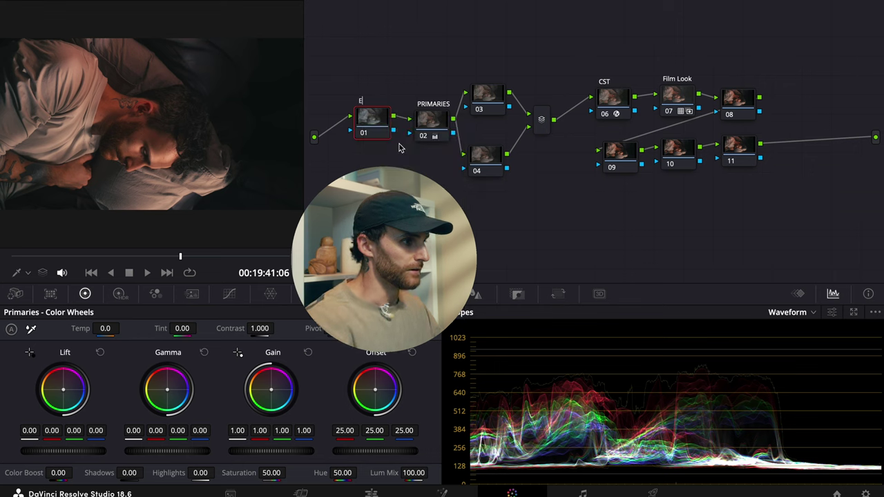
text(XP)
key(Return)
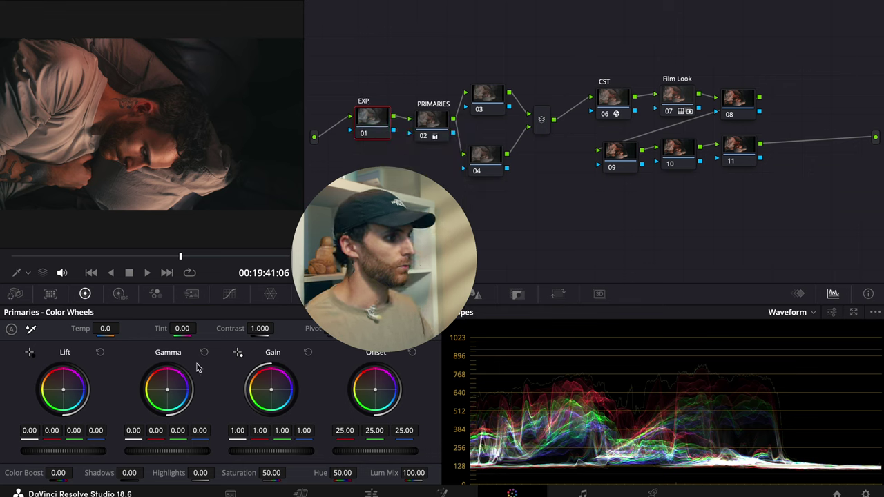
- Set the HDR wheels' colour space to Sony S-Gamut3.Cine with S-Log3 gamma
click(119, 294)
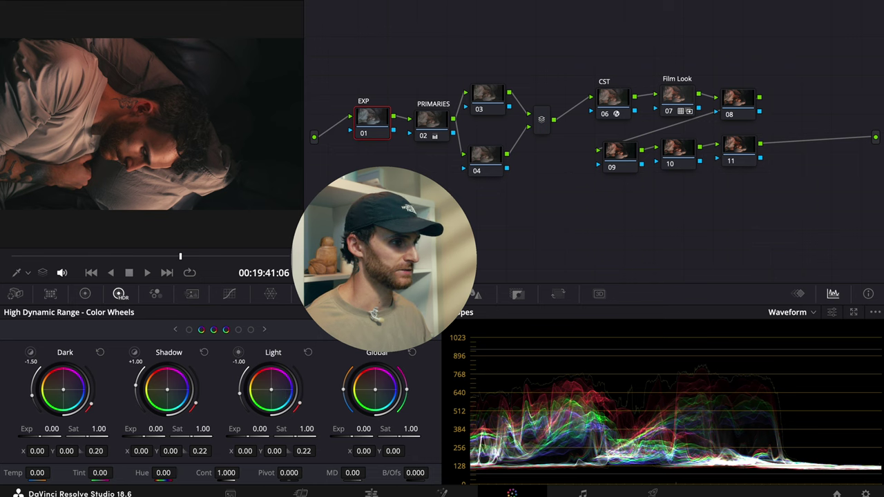
click(433, 312)
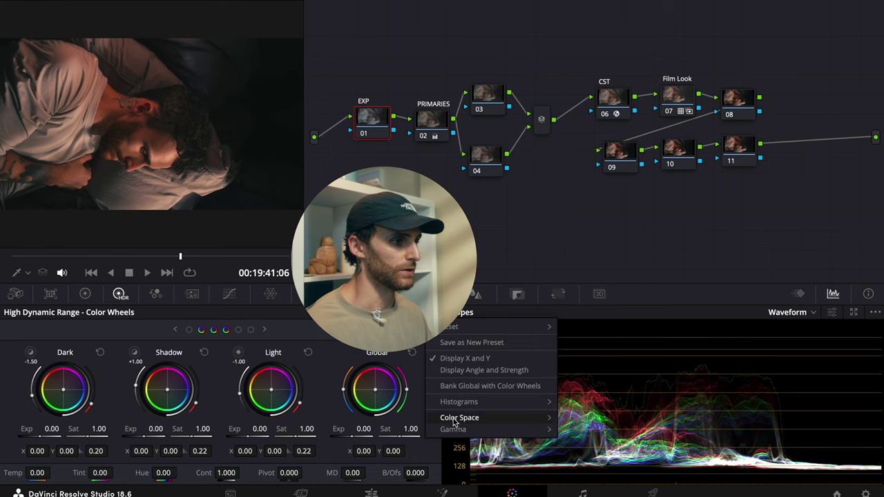
mouse_move(455, 421)
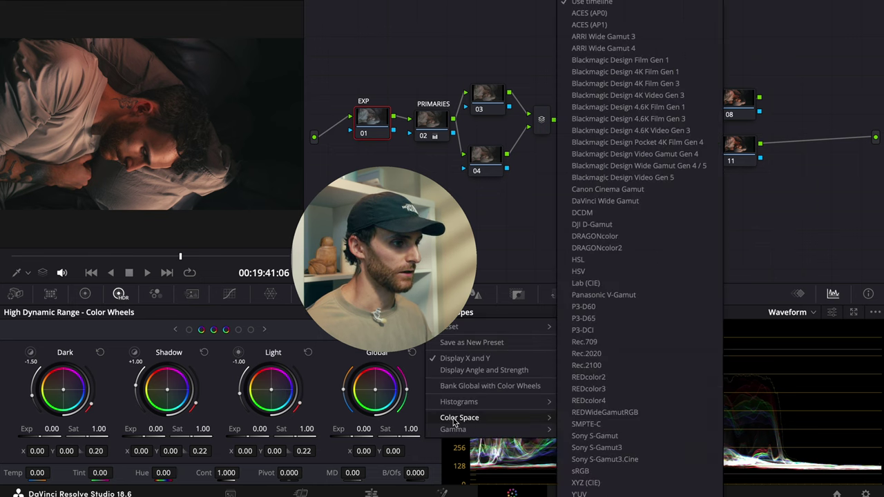
click(646, 425)
click(433, 312)
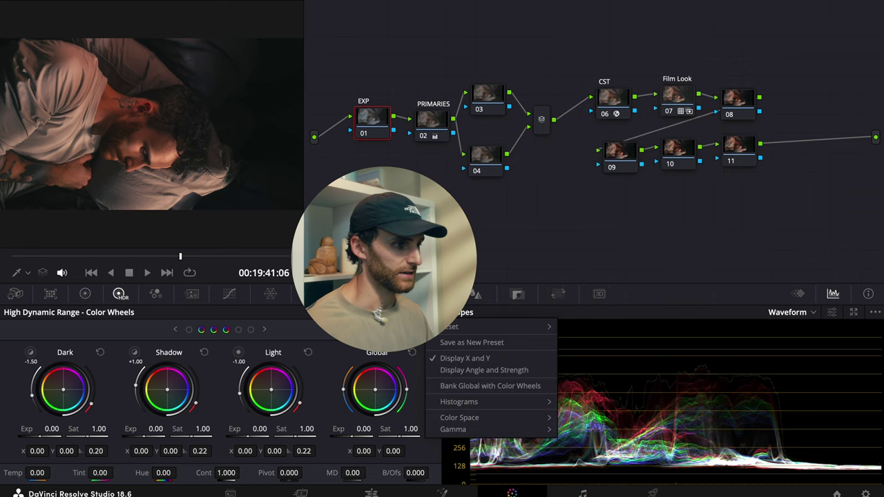
mouse_move(477, 422)
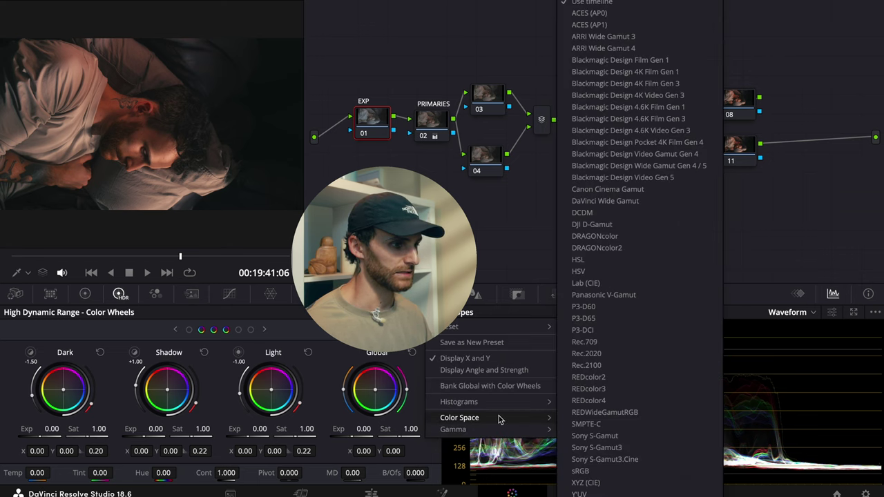
click(621, 460)
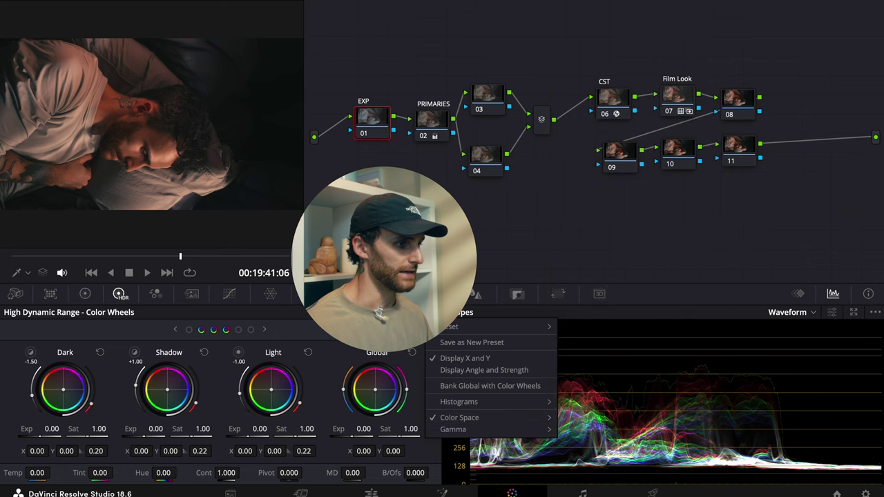
mouse_move(481, 430)
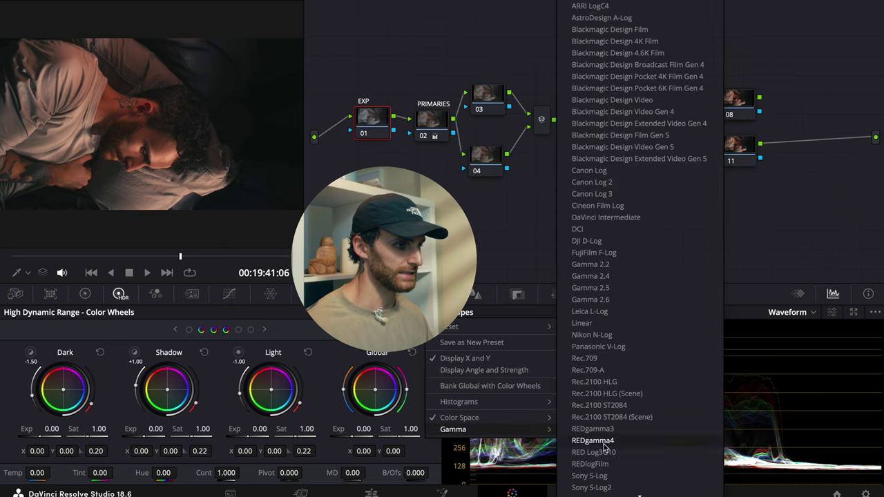
scroll(573, 469, down, 2)
click(587, 467)
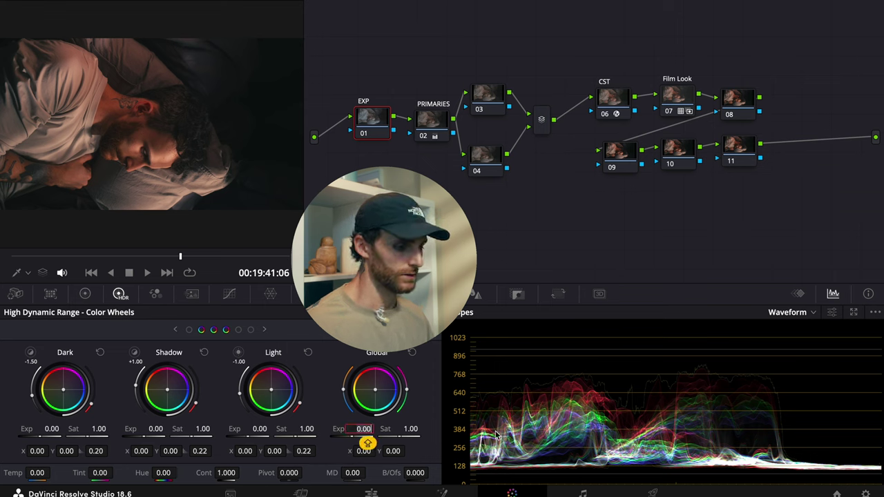
- Enter a global exposure of -1.38 on the EXP node
text(-1.38)
key(Return)
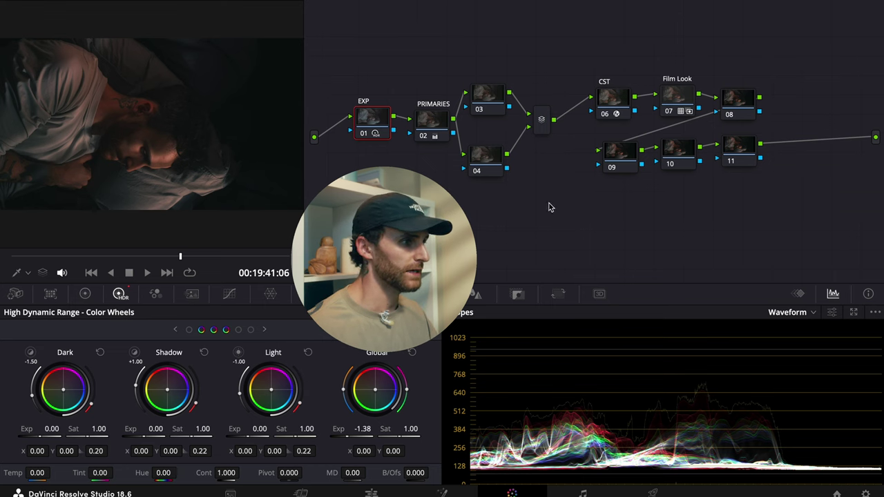
drag(490, 163, 492, 160)
- Label node 04 'SPLIT TONE'
right_click(492, 159)
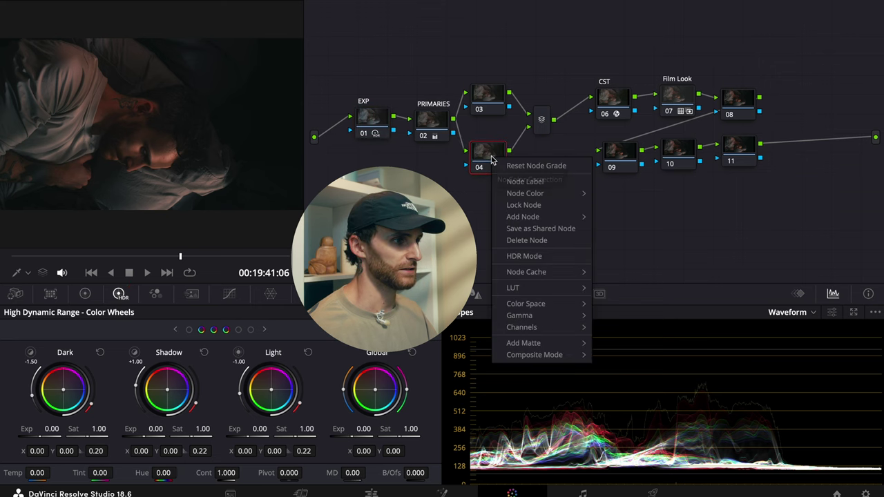
click(537, 181)
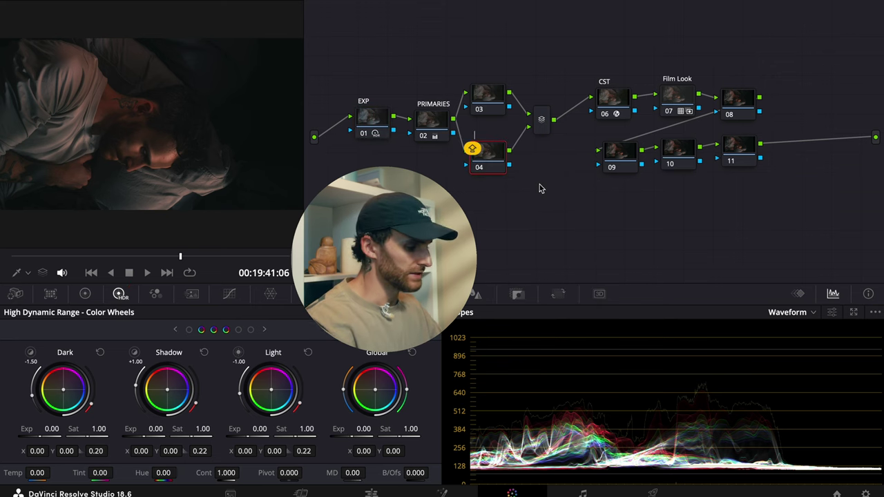
text(SPLIT TONE)
key(Return)
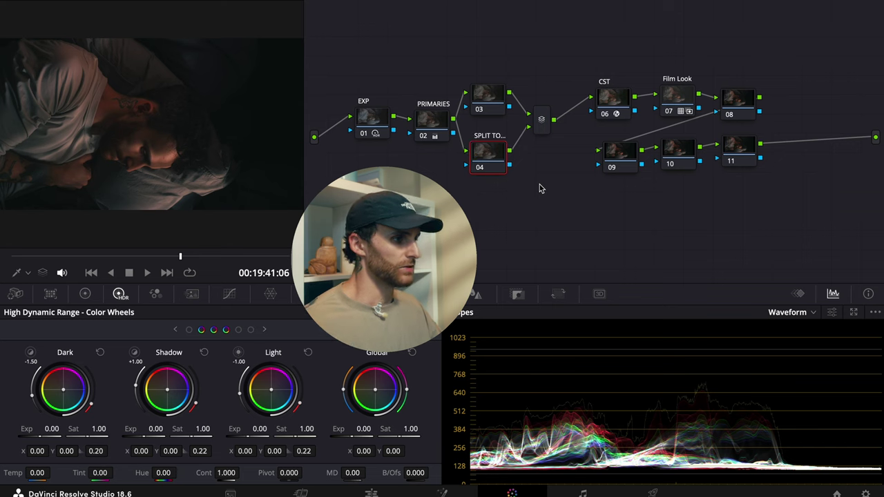
- Add two shadow points on the blue custom curve and nudge them slightly
click(230, 294)
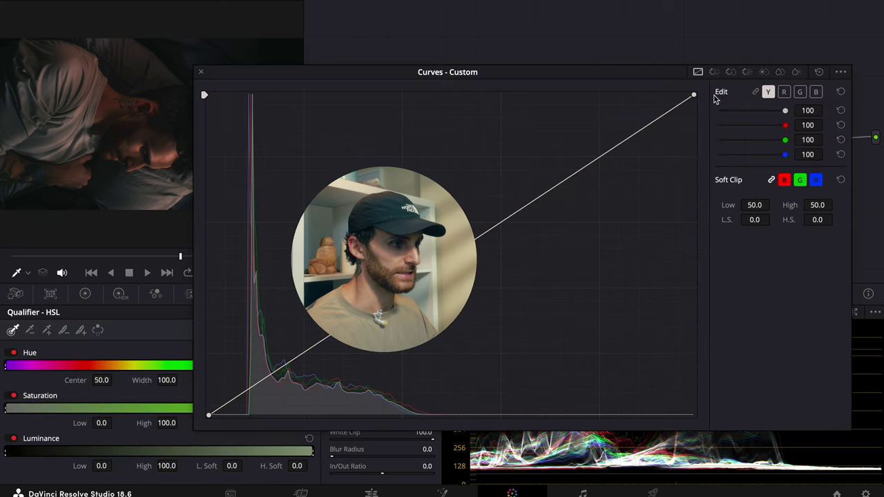
click(816, 92)
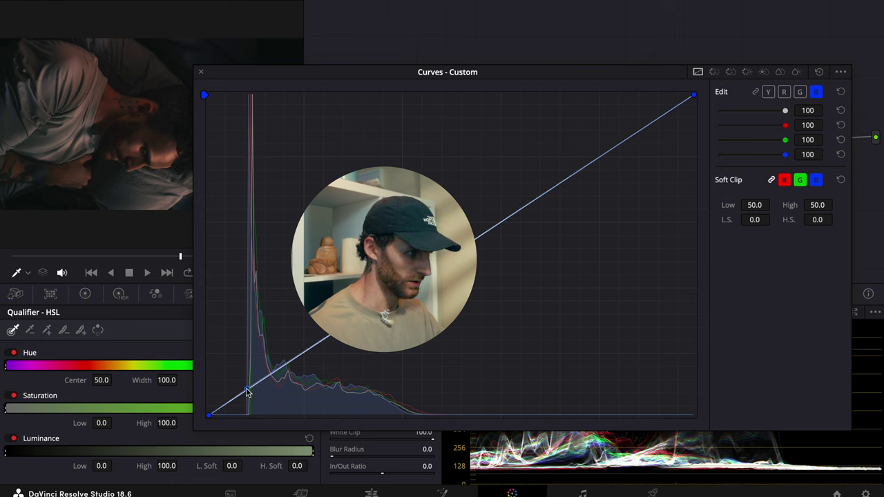
click(246, 389)
drag(246, 388, 245, 387)
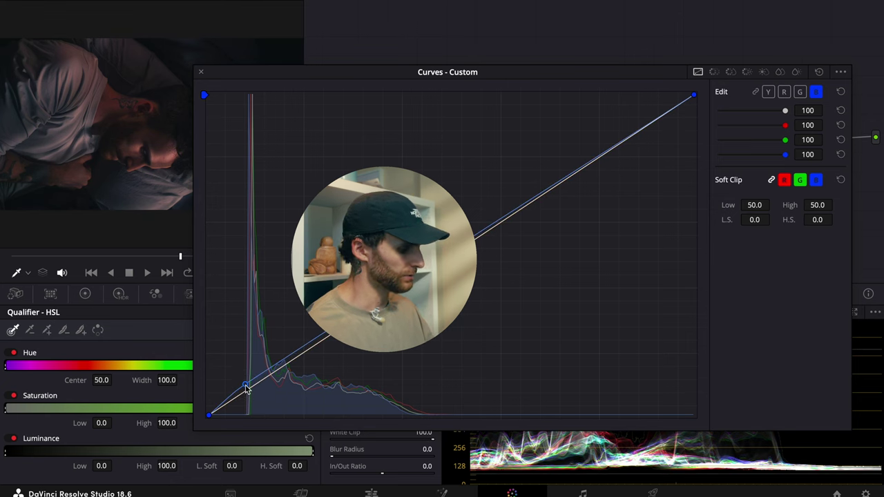
click(281, 365)
mouse_move(281, 368)
mouse_down()
mouse_move(311, 343)
mouse_move(275, 374)
mouse_up()
drag(580, 72, 629, 5)
- Add a green shadow point, raise the red curve, and pull a red shadow point down
click(842, 22)
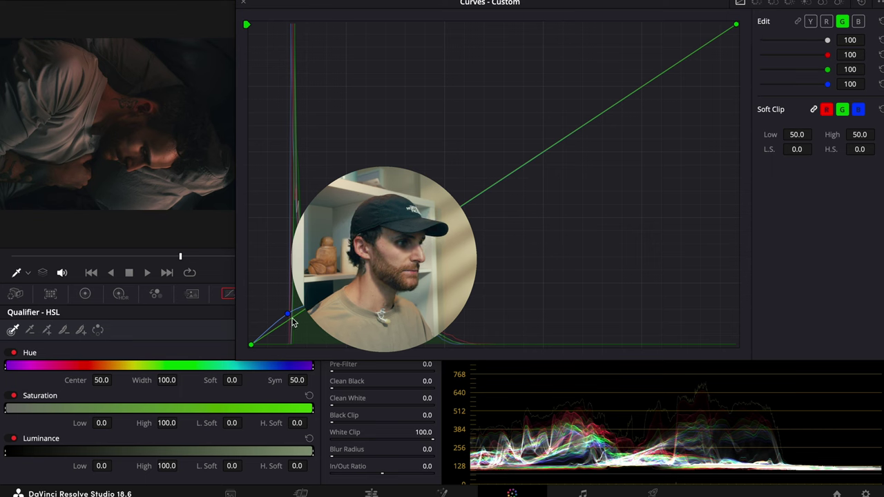
click(290, 318)
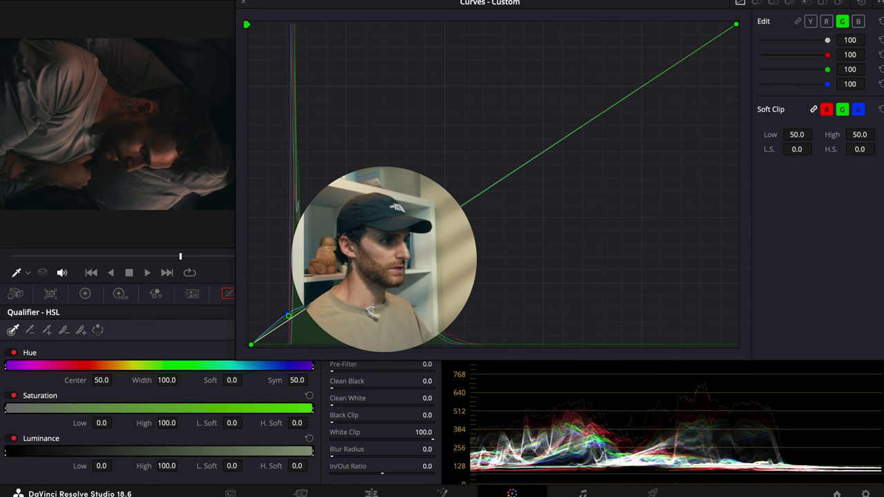
click(826, 22)
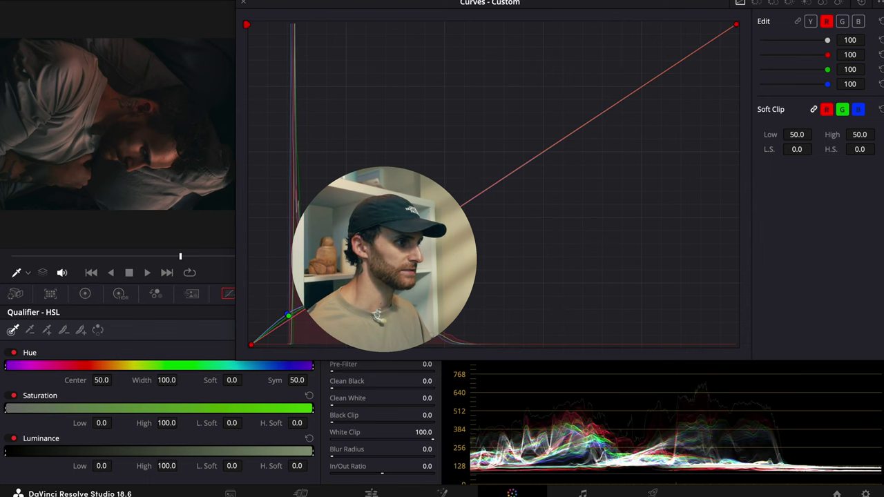
drag(408, 246, 408, 238)
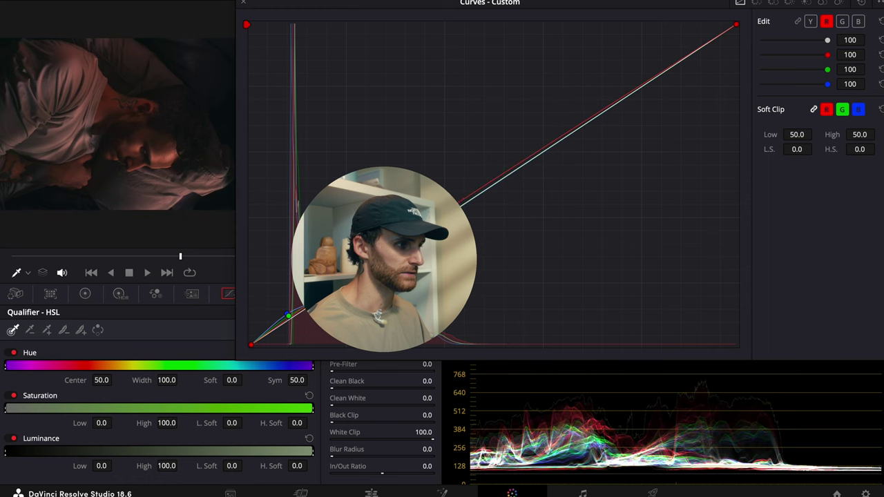
click(374, 260)
drag(373, 261, 323, 296)
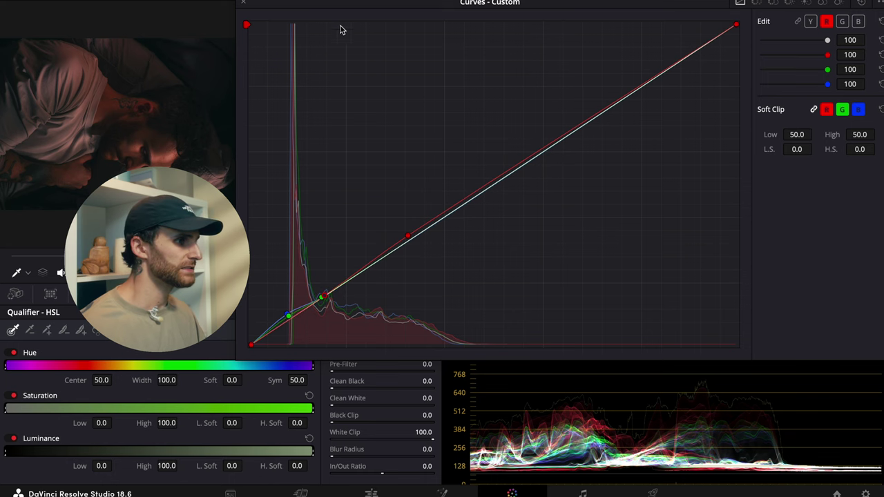
drag(392, 3, 417, 11)
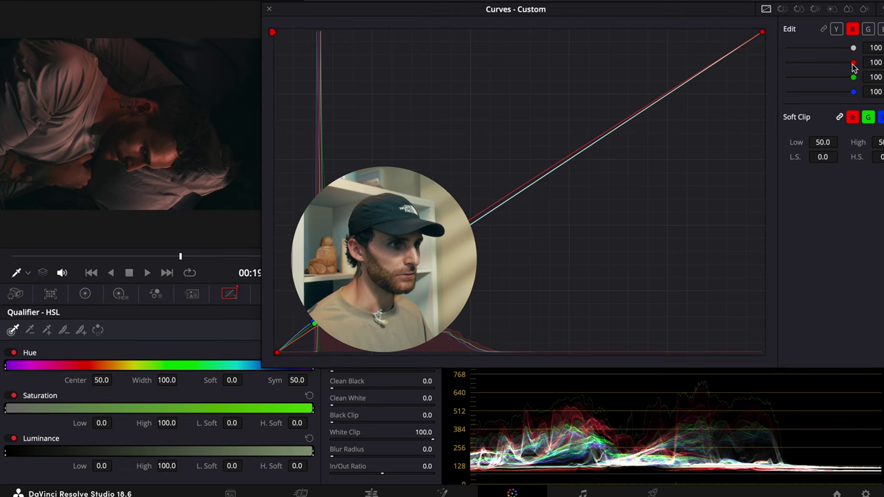
- Reduce the red curve's gain to 47 and close the floating Curves window
drag(853, 67, 822, 75)
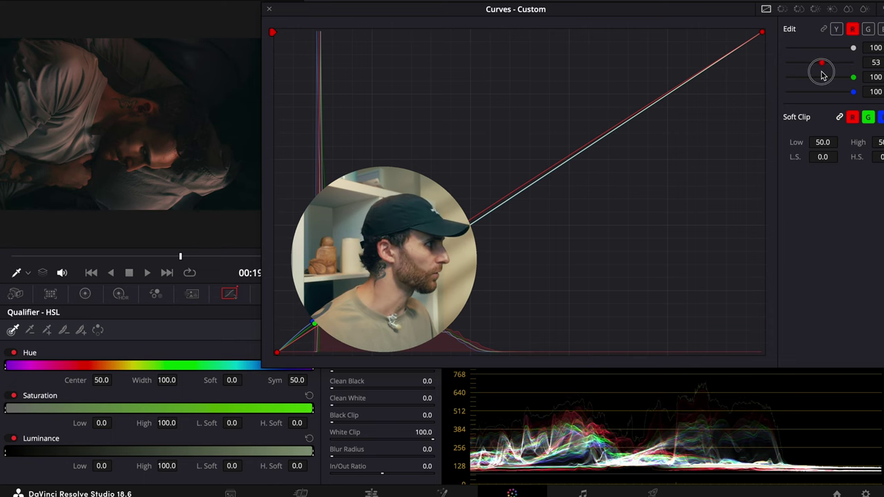
drag(823, 75, 818, 75)
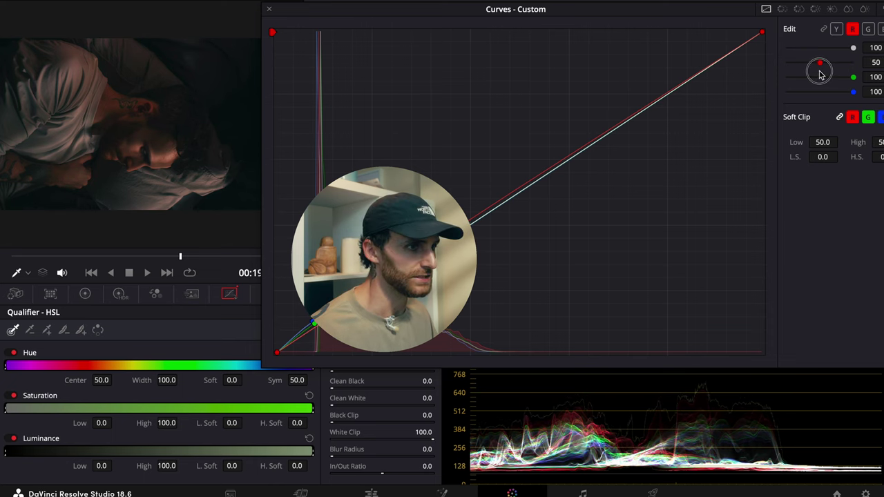
drag(430, 18, 421, 66)
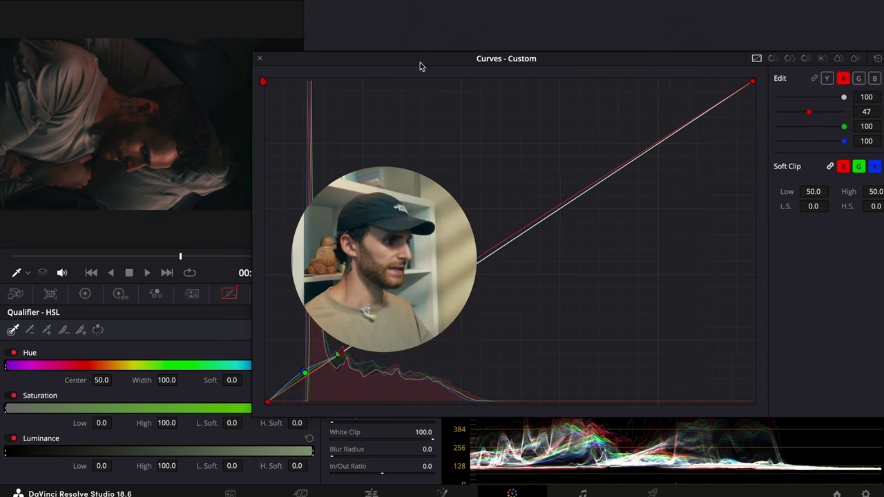
click(260, 61)
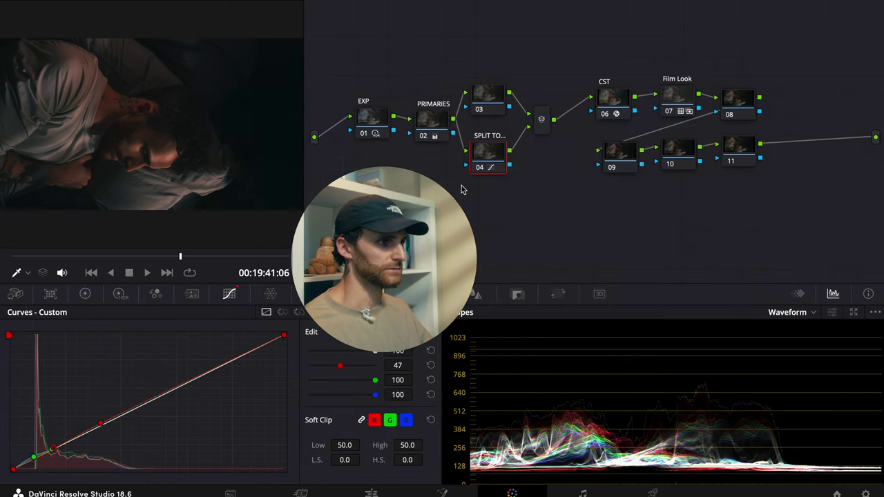
- Label node 08 SAT and place a point at input saturation 0.05 on its Sat vs Sat curve
click(737, 100)
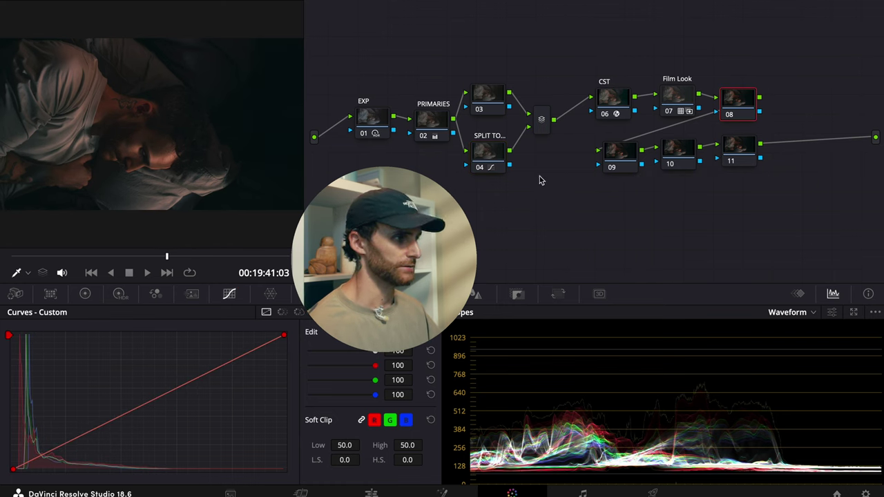
right_click(743, 107)
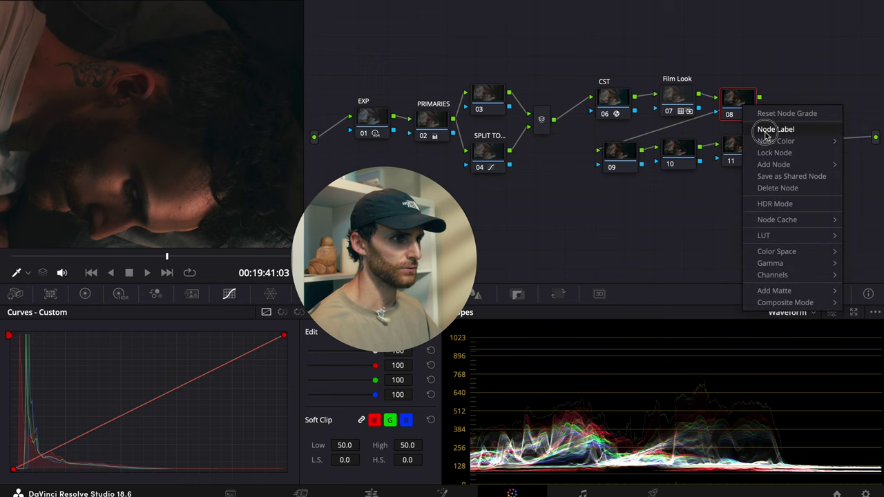
click(765, 135)
text(S)
key(Return)
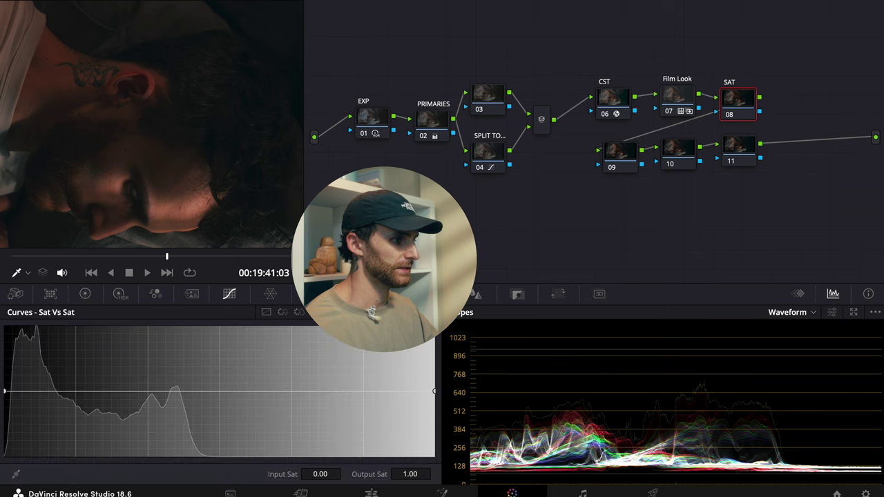
click(49, 393)
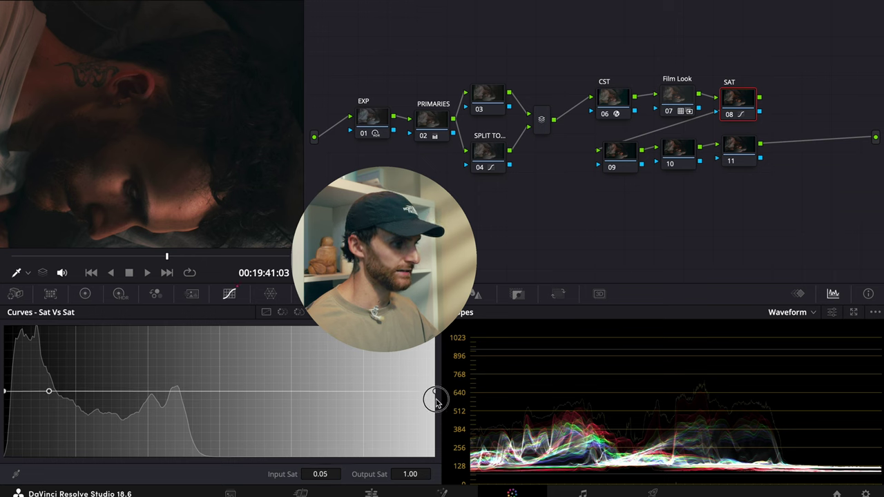
- Drop the Sat vs Sat curve to zero output from input 0.31 upward, keeping low saturation intact
drag(435, 392, 416, 468)
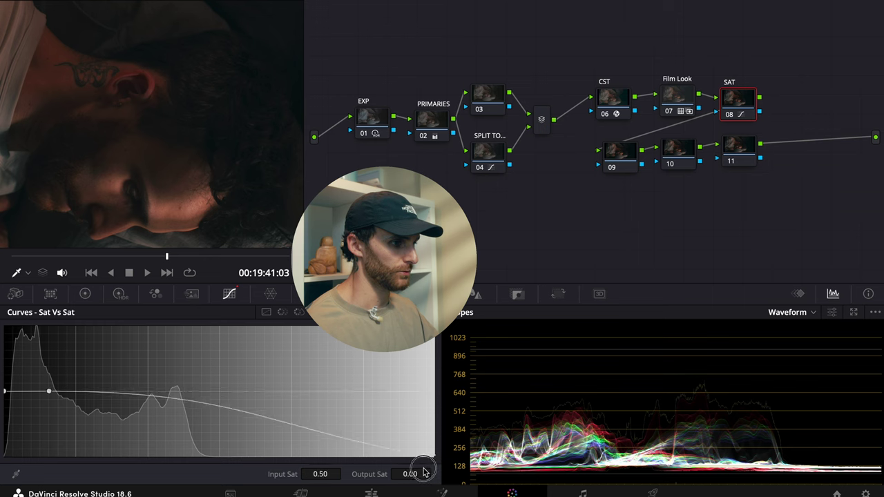
drag(291, 427, 227, 473)
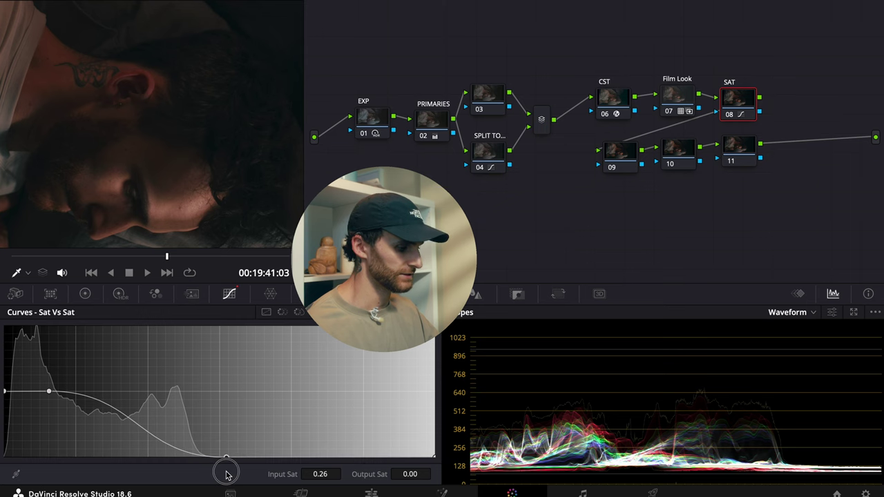
key(ctrl+f)
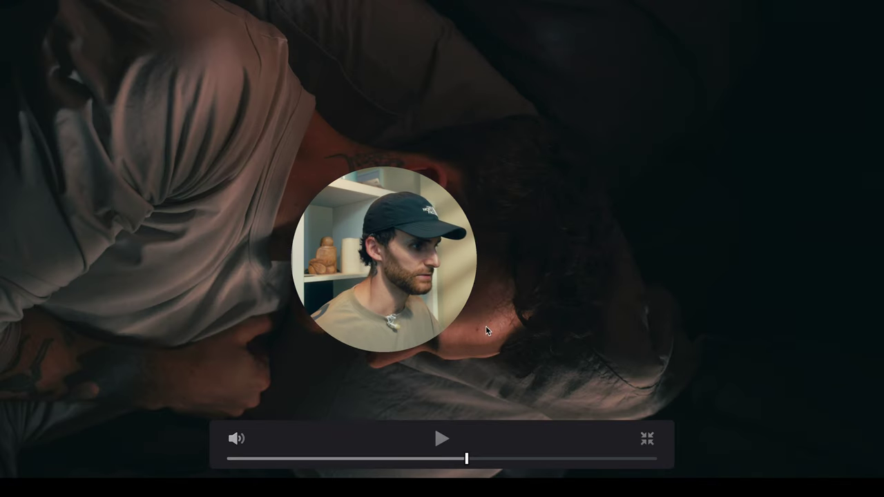
key(ctrl+f)
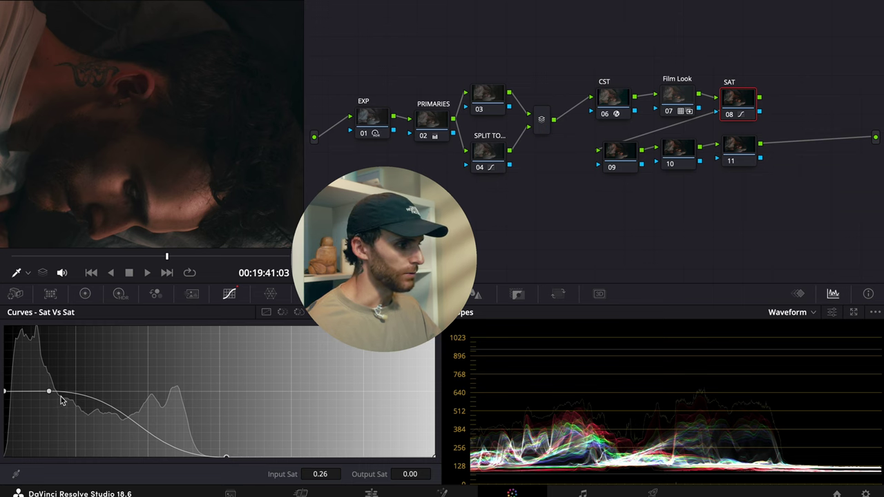
drag(50, 393, 46, 394)
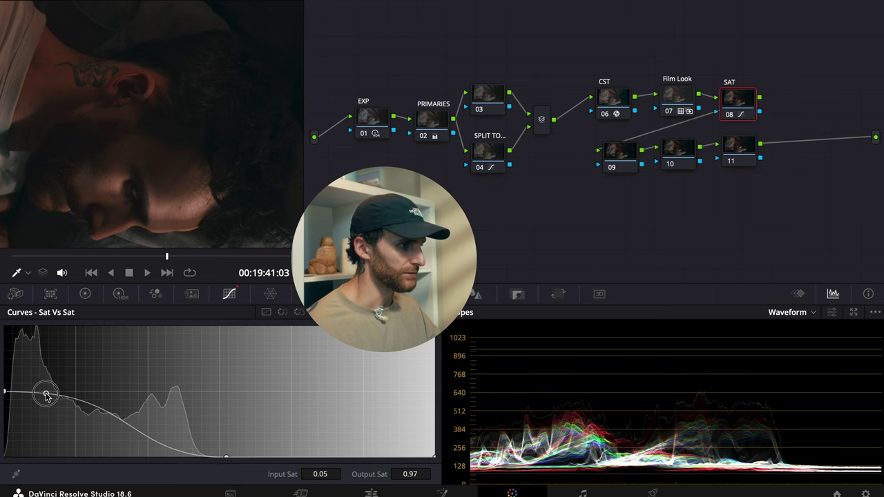
drag(227, 458, 267, 456)
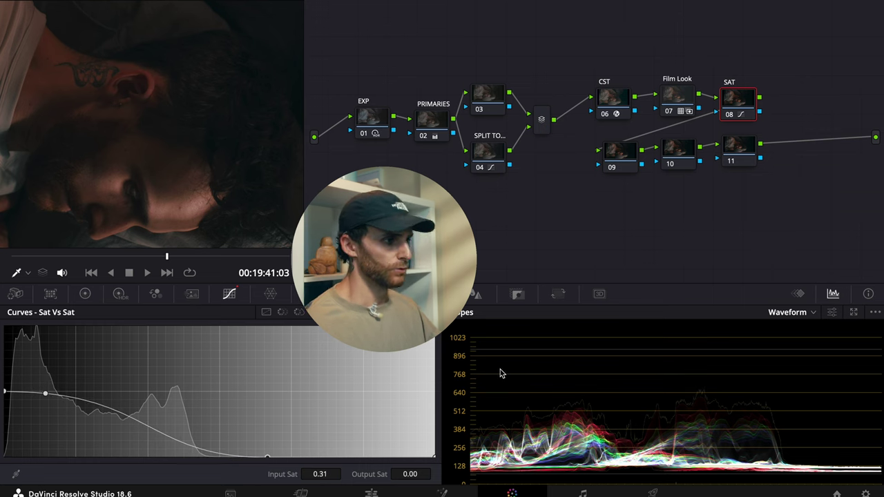
click(490, 103)
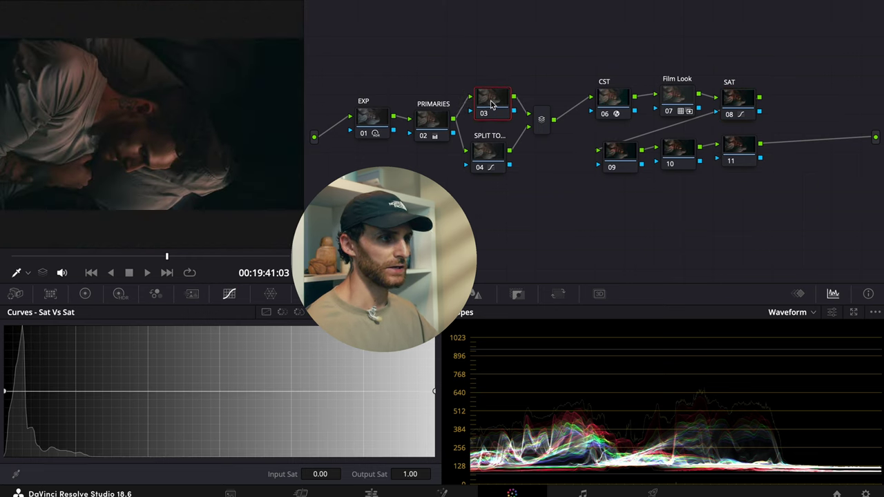
- Label node 03 SKIN
right_click(492, 107)
click(509, 132)
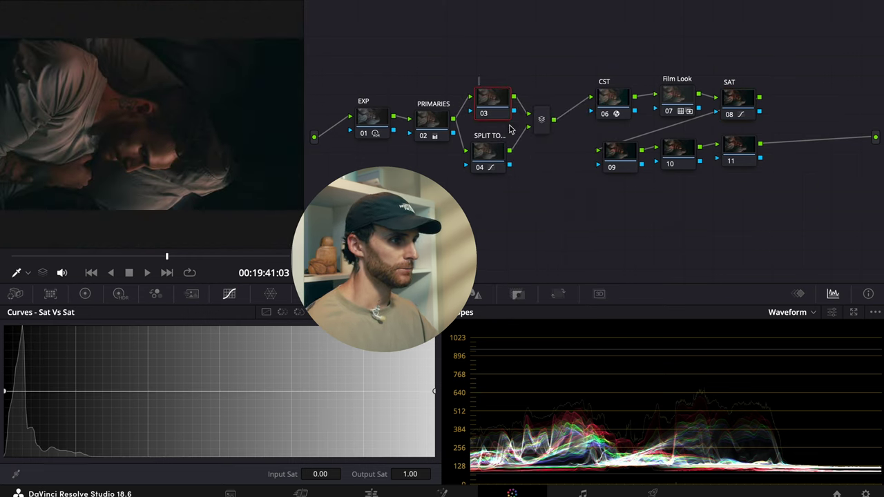
text(SKIN)
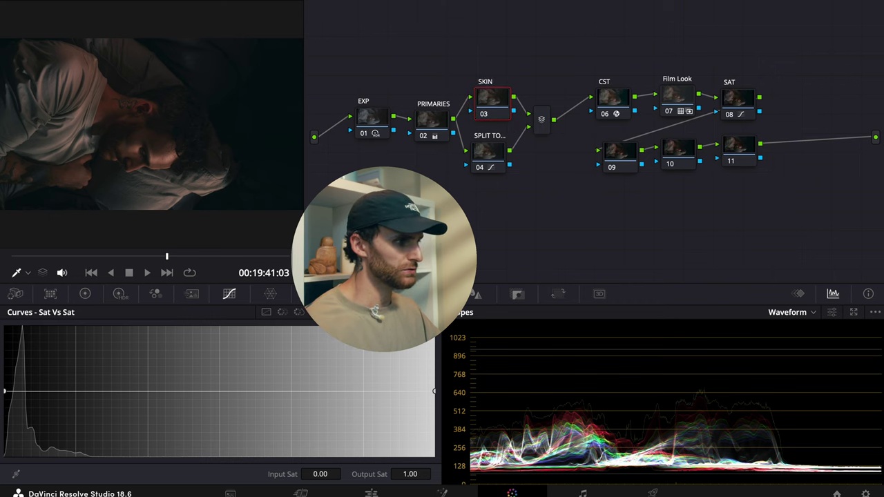
- Qualify the face's skin tone around hue 35.6, narrowing hue width and adding blur and post-filter smoothing
click(310, 293)
scroll(169, 157, up, 3)
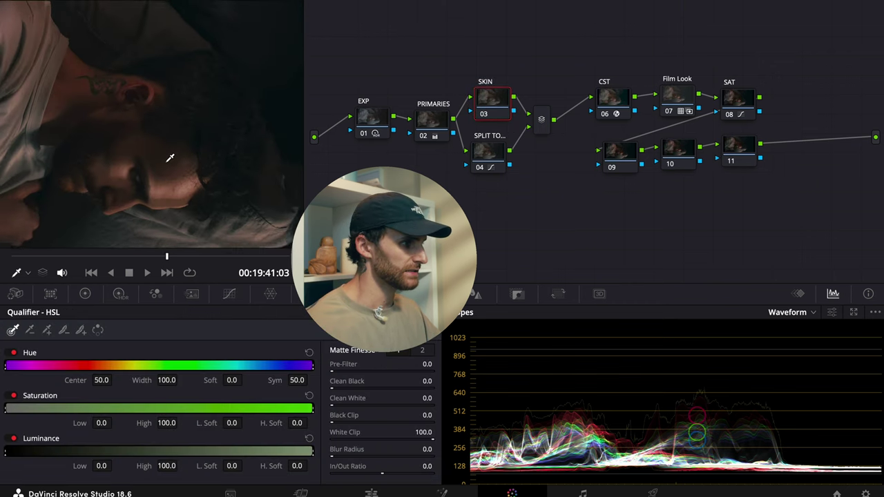
click(180, 213)
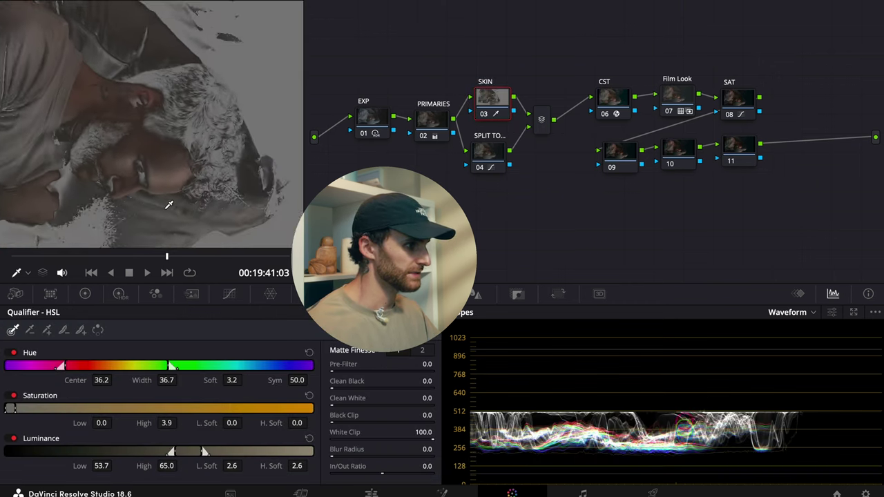
drag(169, 365, 121, 370)
drag(336, 450, 525, 441)
click(422, 351)
drag(334, 466, 413, 465)
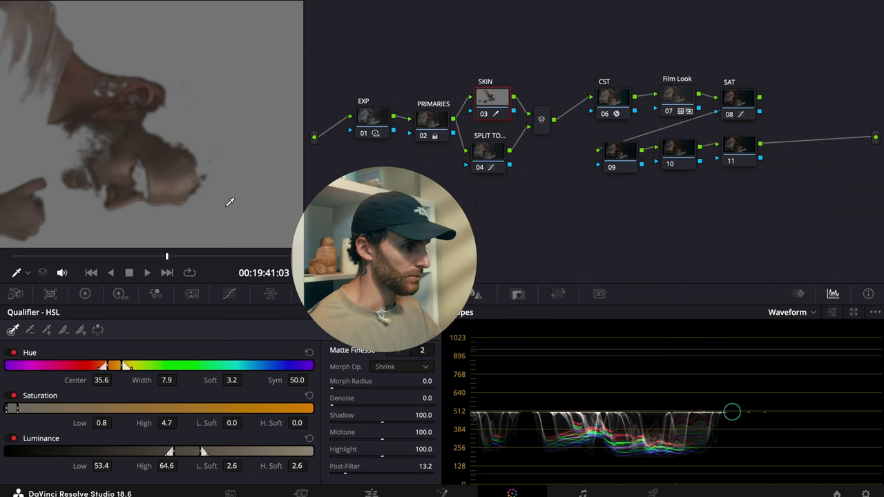
key(shift+h)
- Switch the scope to the vectorscope, preview full screen, and nudge the SKIN node left
click(787, 312)
click(805, 323)
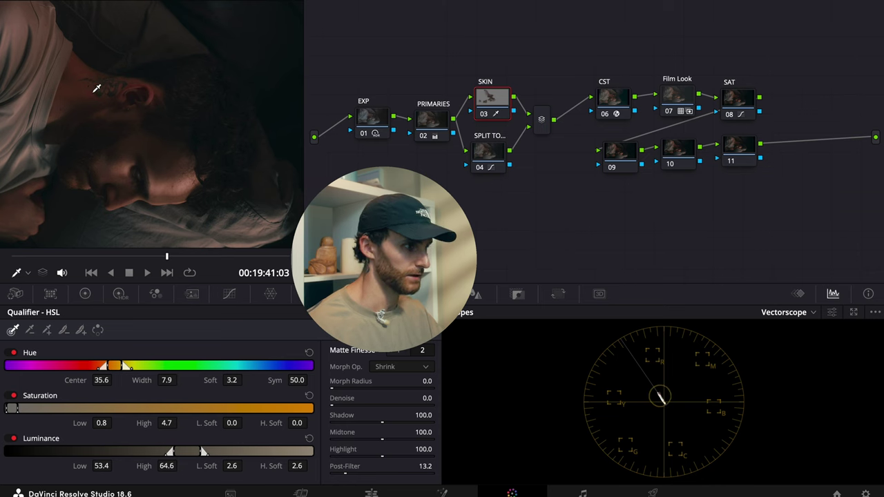
key(super+f)
key(super+f)
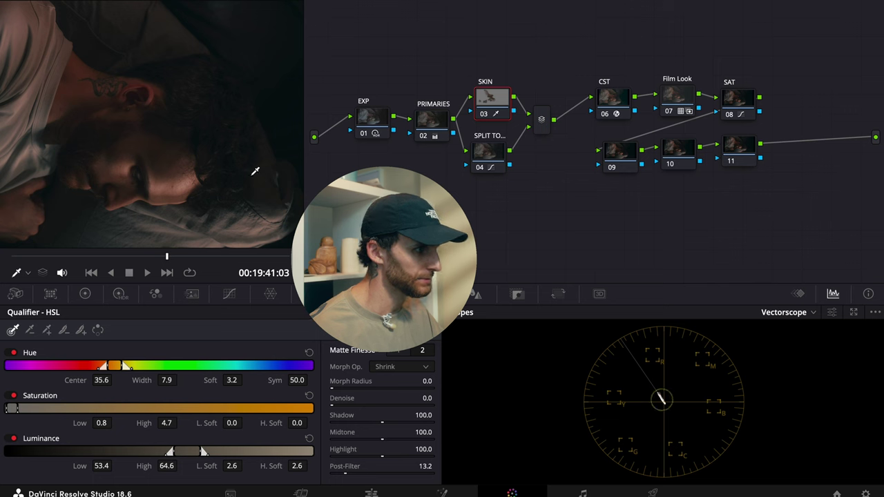
drag(497, 105, 492, 105)
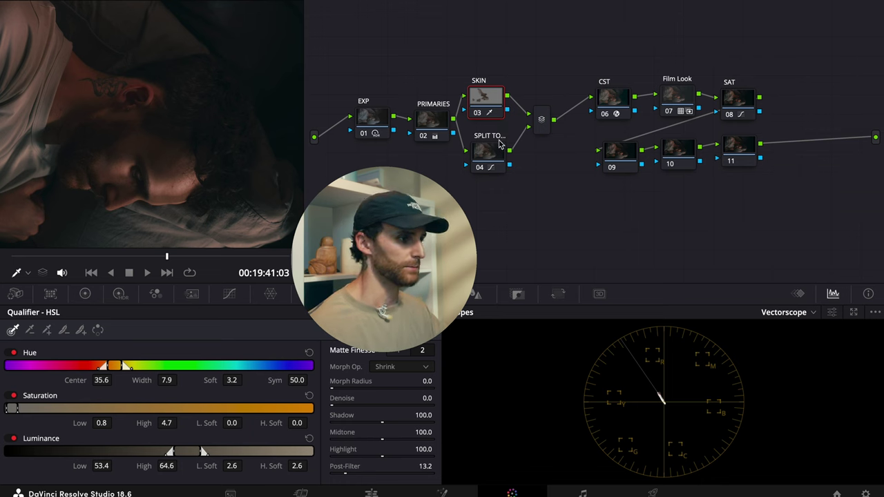
- Show the Hue vs Sat curve and select node 10
click(230, 295)
click(282, 313)
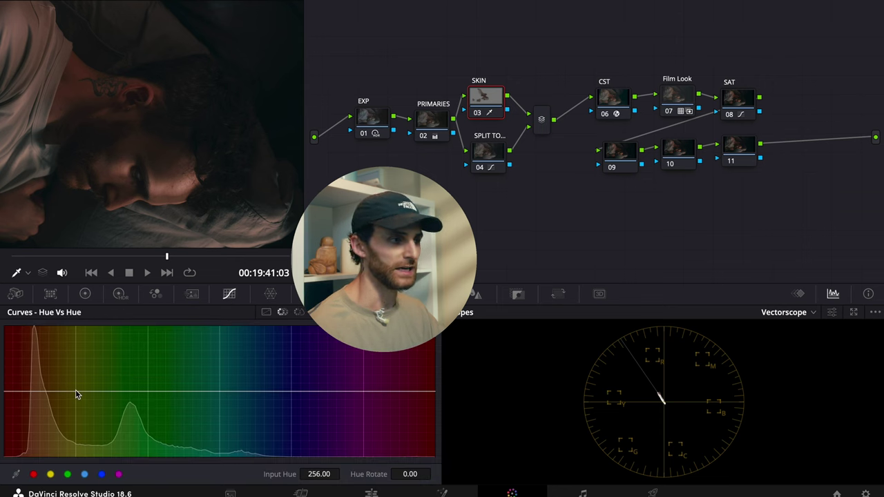
click(298, 312)
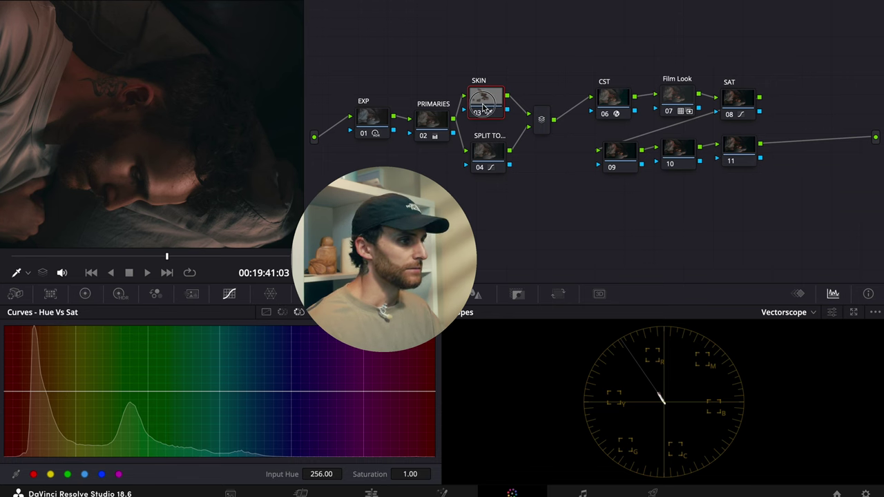
click(610, 164)
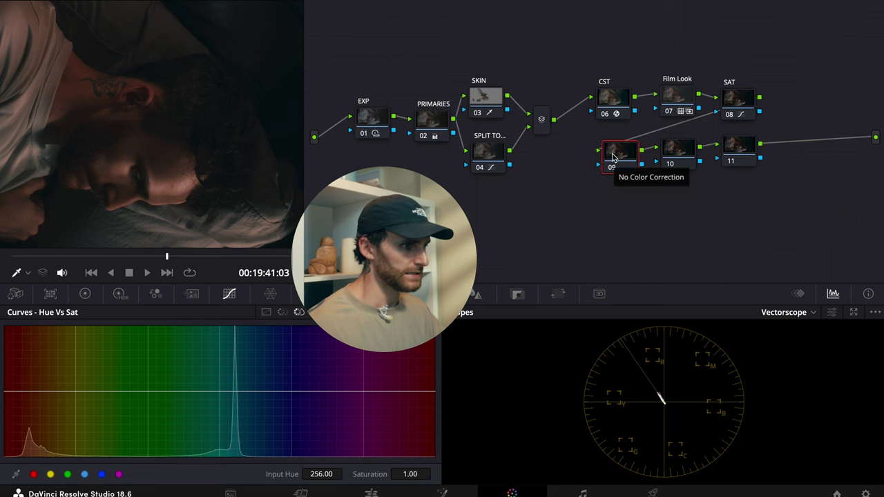
click(671, 157)
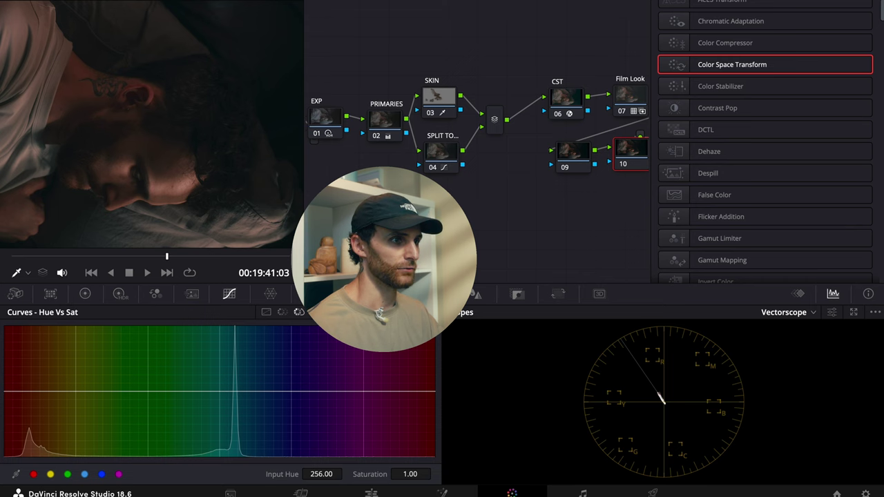
- Apply the Film Grain effect to node 10 and label the node GRAIN
scroll(766, 14, up, 1)
text(grain)
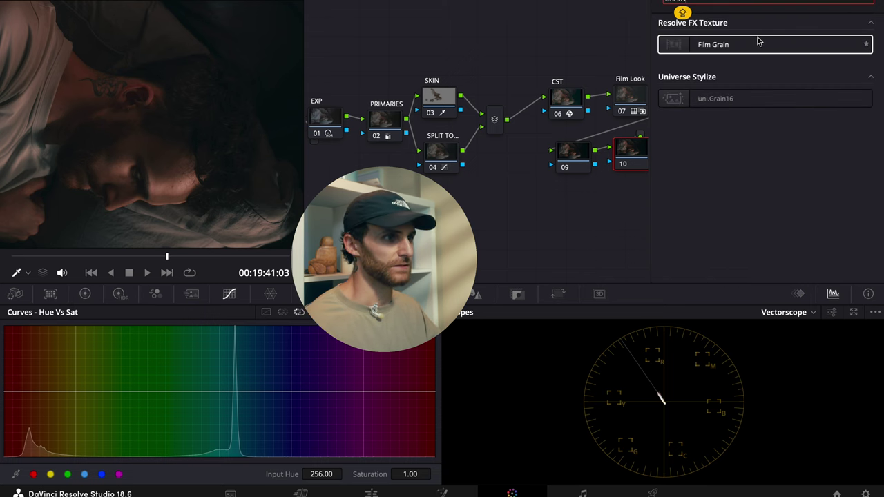
drag(754, 44, 625, 156)
drag(574, 167, 583, 183)
right_click(592, 185)
click(605, 204)
text(GRA)
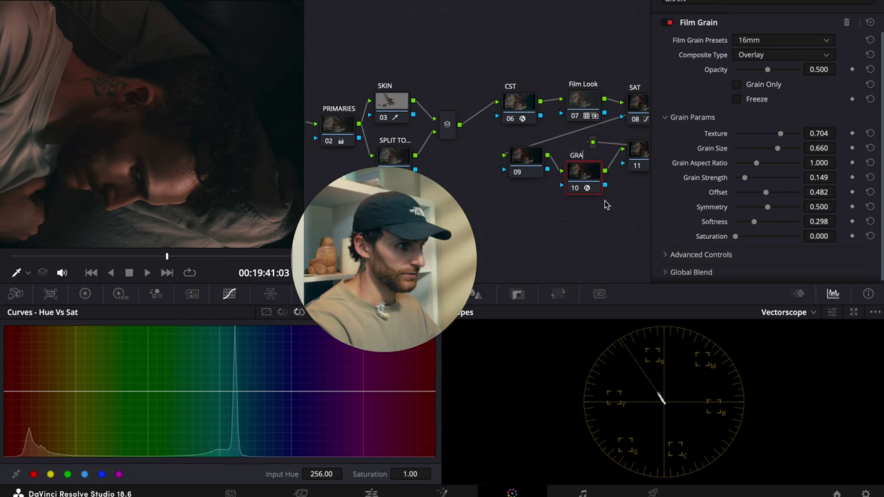
key(Return)
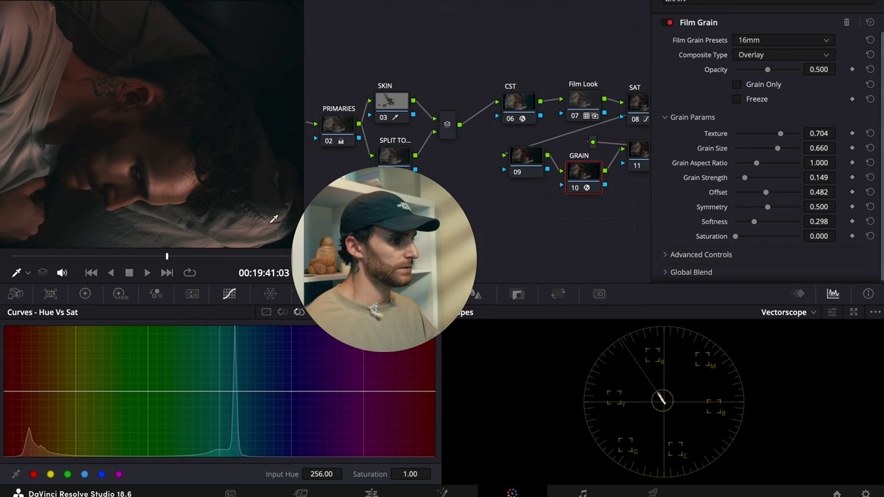
- Choose the 35mm grain preset and set Texture to 0.220
scroll(190, 166, up, 5)
scroll(178, 203, down, 2)
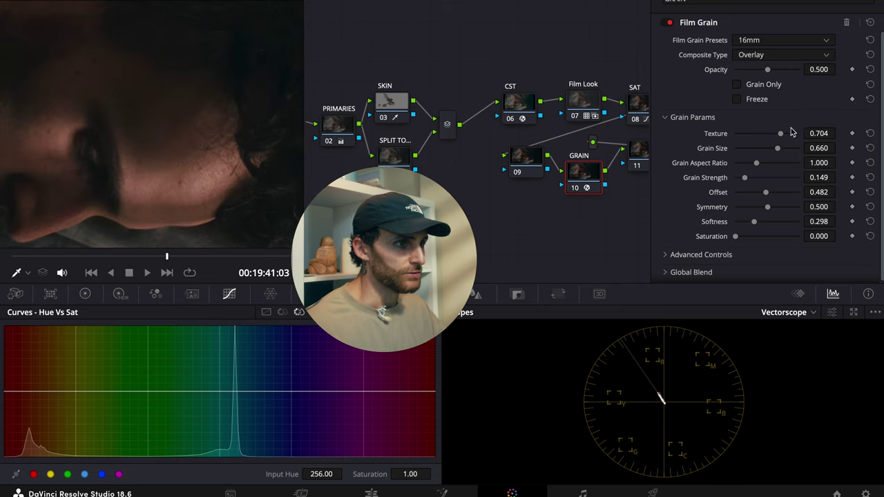
click(792, 43)
scroll(793, 148, down, 4)
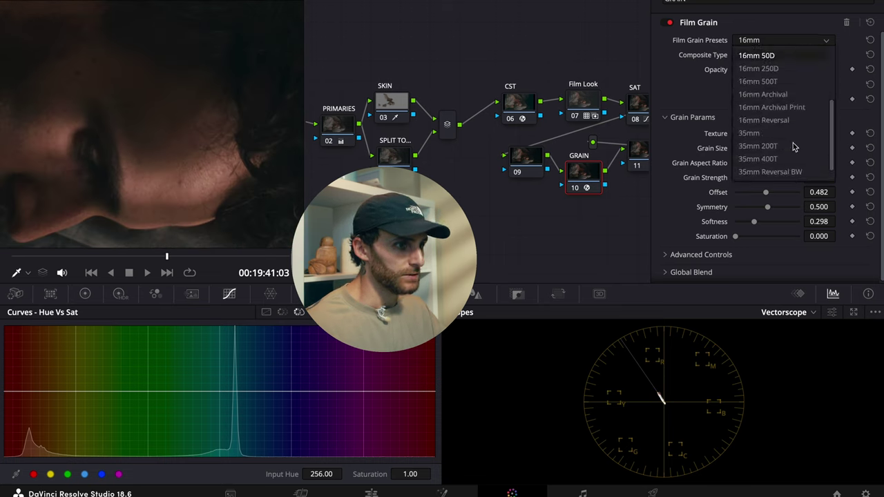
click(792, 134)
click(818, 134)
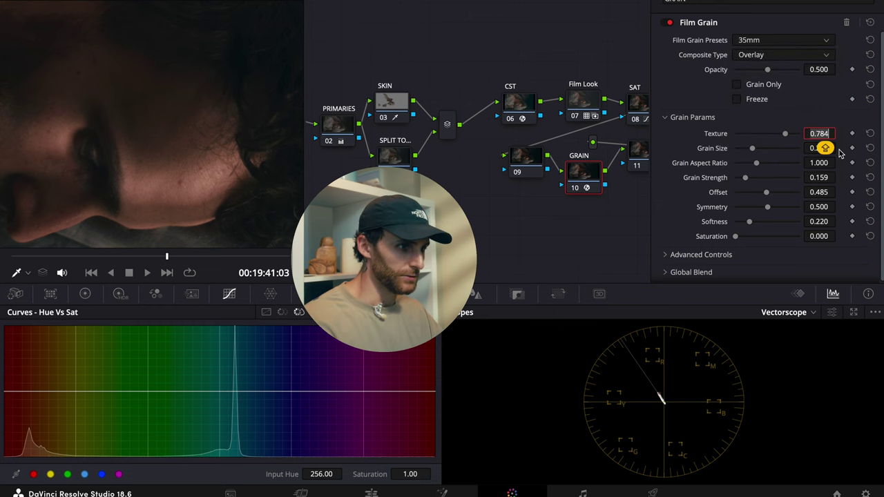
key(BackSpace)
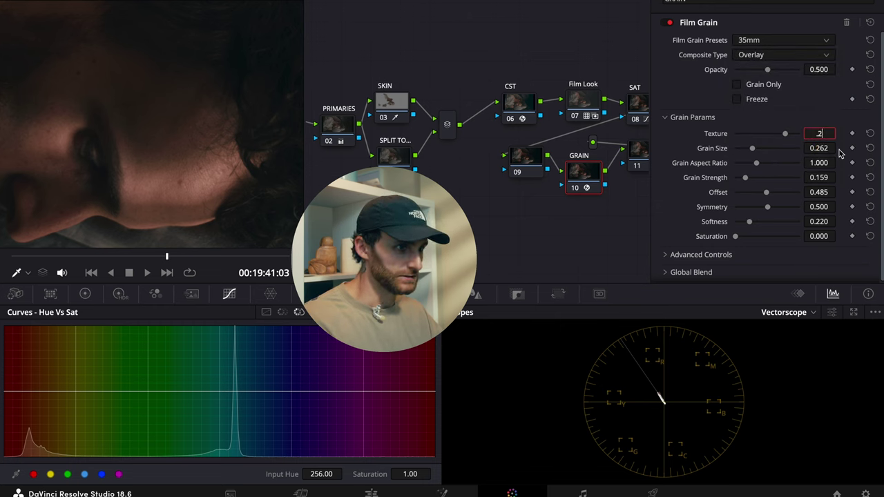
text(.22)
key(Return)
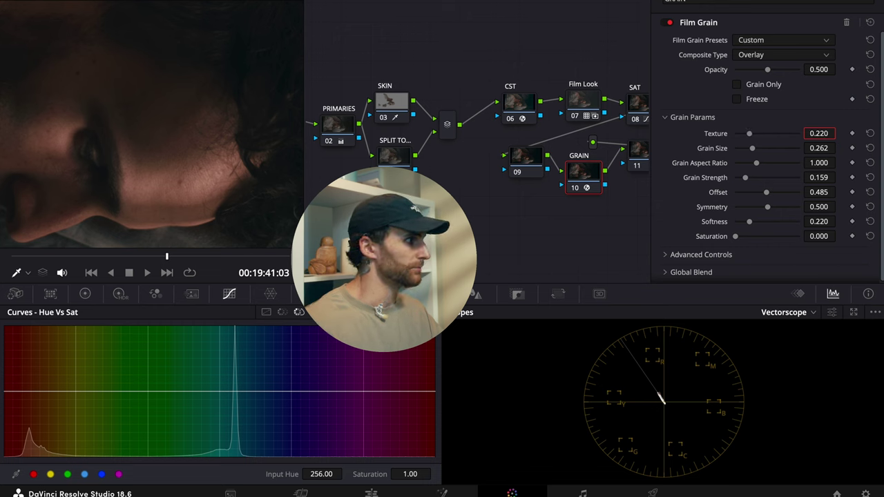
- Set grain size and strength to 0.386 and grain saturation to 0.059
click(815, 147)
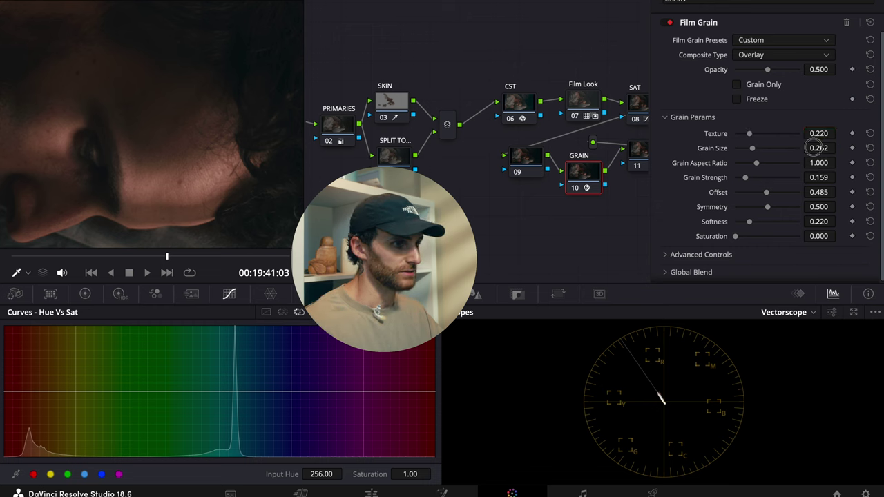
text(.386)
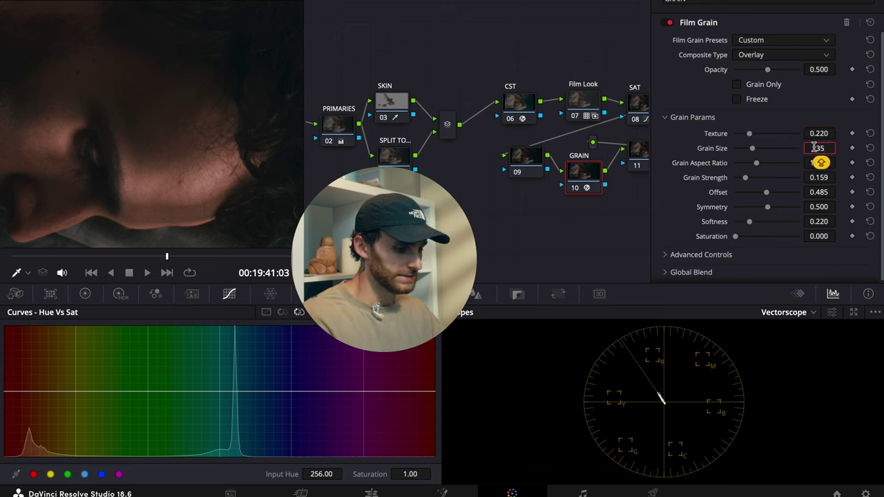
click(819, 177)
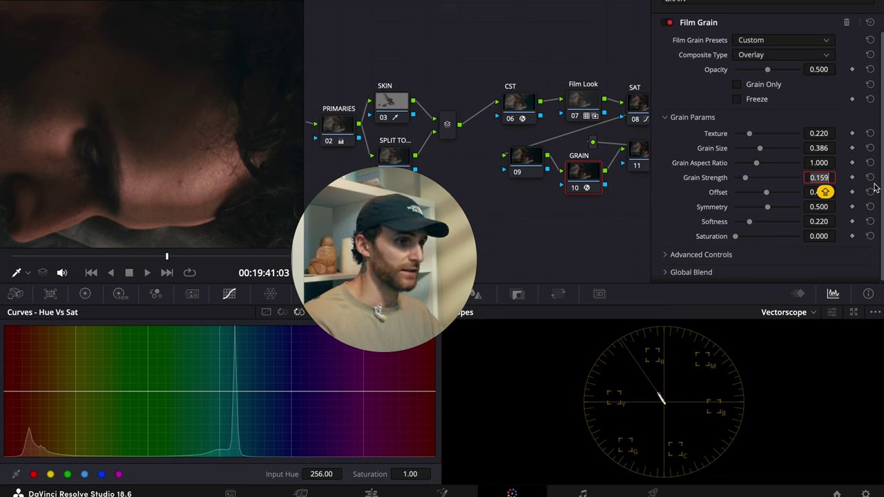
key(BackSpace)
text(.386)
key(Return)
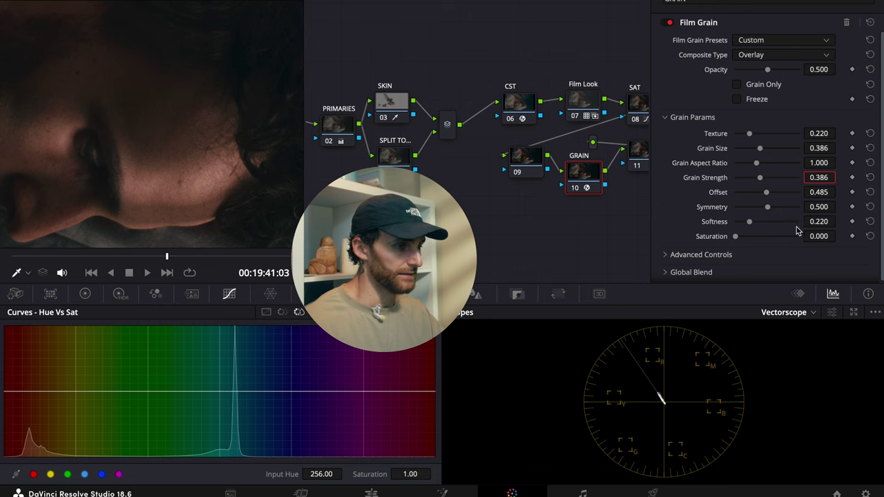
click(818, 237)
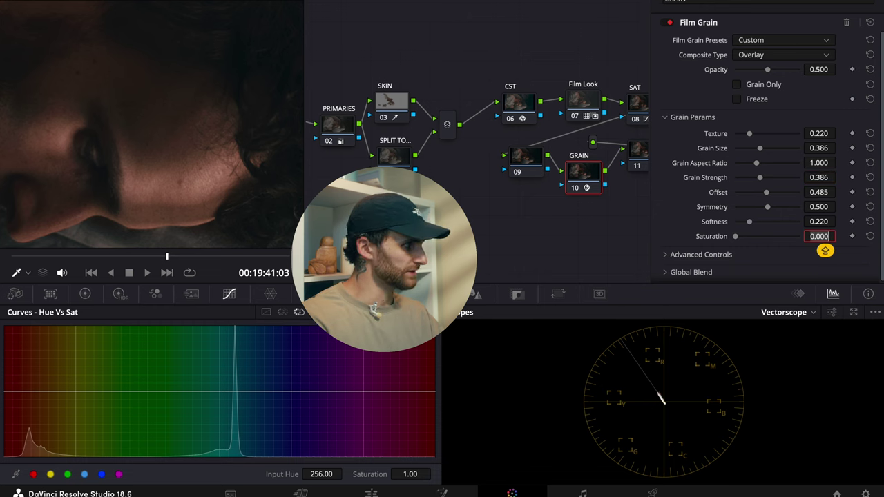
text(0.059)
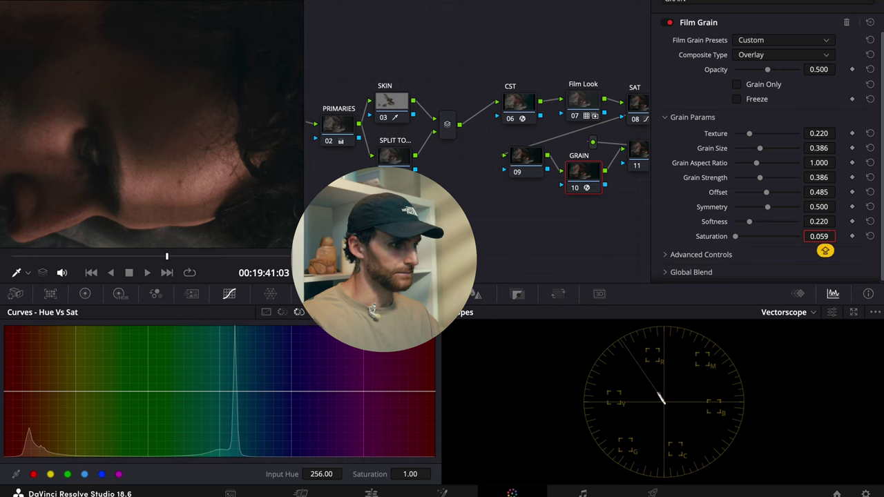
key(Return)
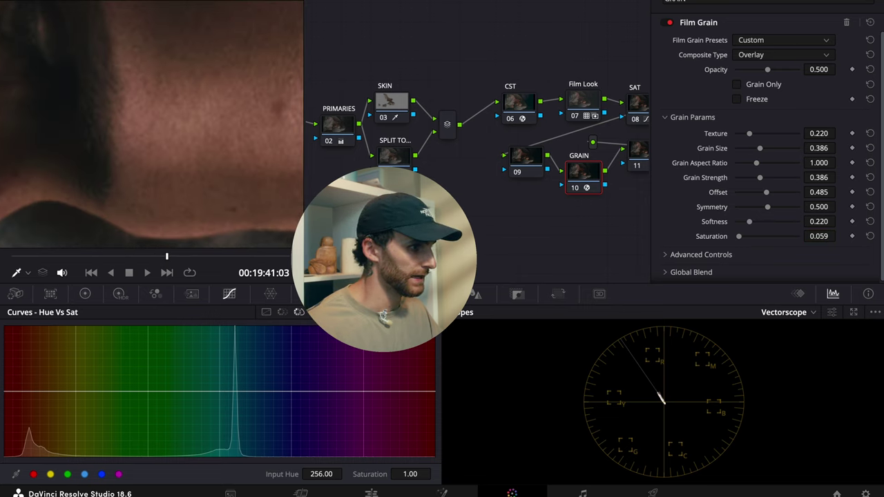
scroll(161, 105, down, 5)
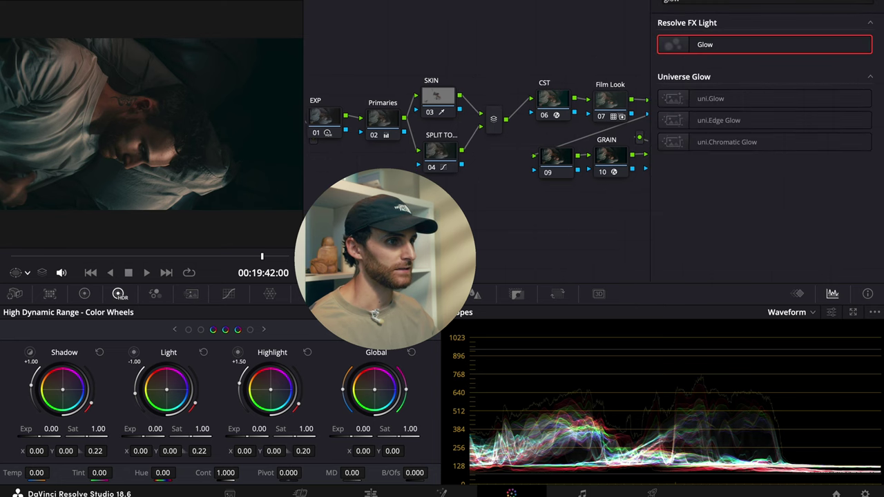
- Apply Halation to node 11 with threshold 0.138 and film saturation 4.39
click(863, 2)
text(halat)
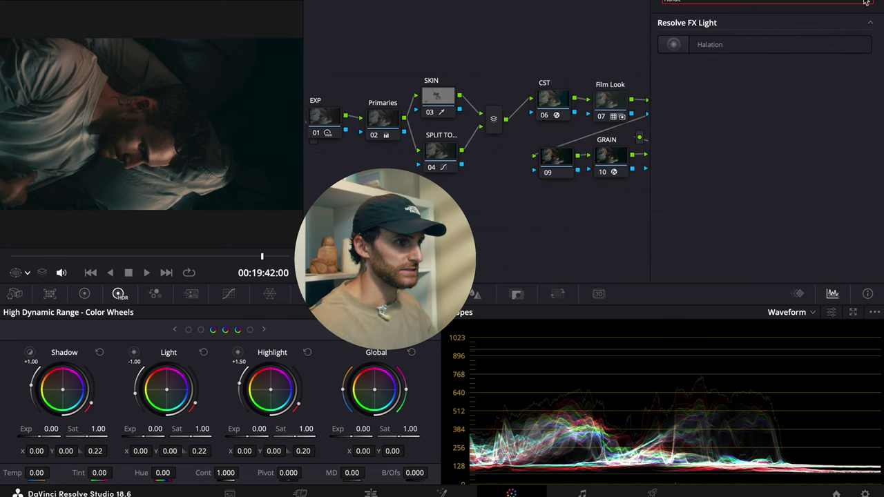
drag(803, 42, 625, 145)
scroll(725, 138, up, 2)
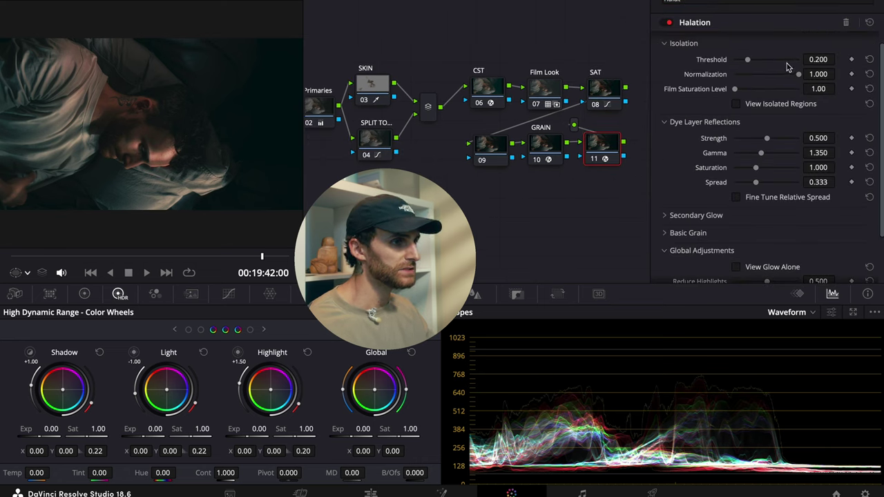
drag(819, 60, 731, 88)
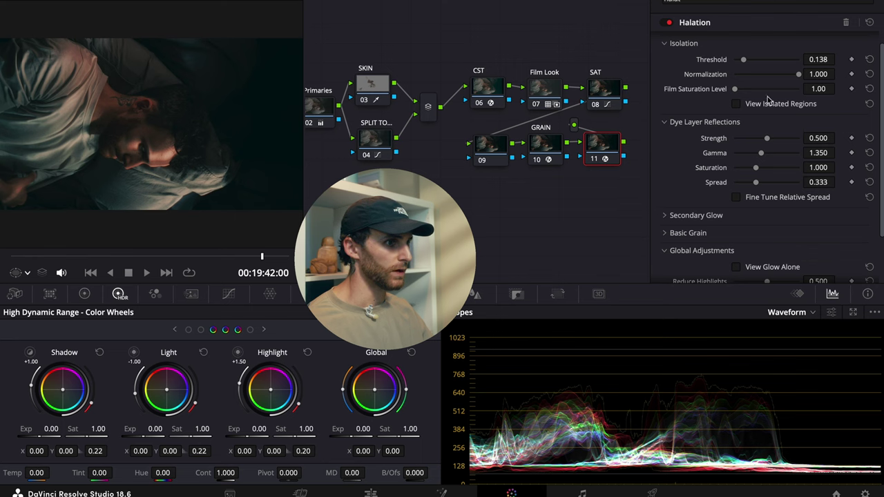
drag(818, 88, 849, 88)
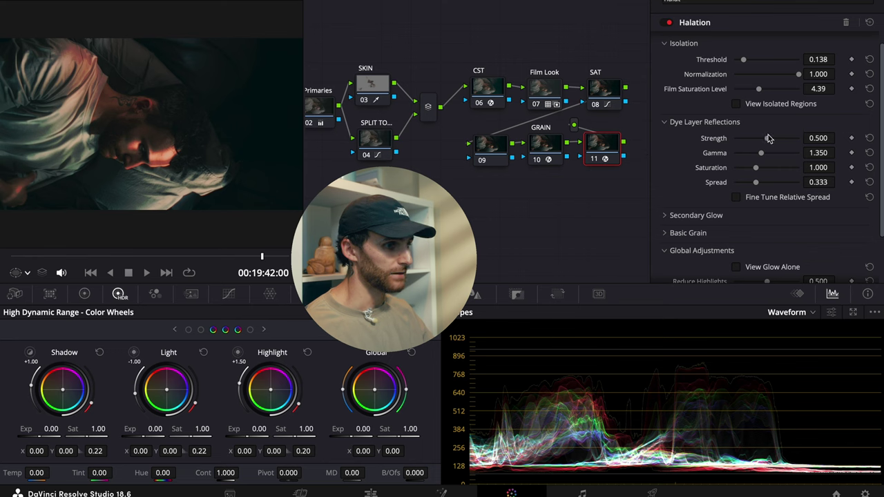
- Set halation strength 0.321, gamma 1.253, saturation 0.706, spread 0.605, and check it full screen
drag(767, 141, 755, 141)
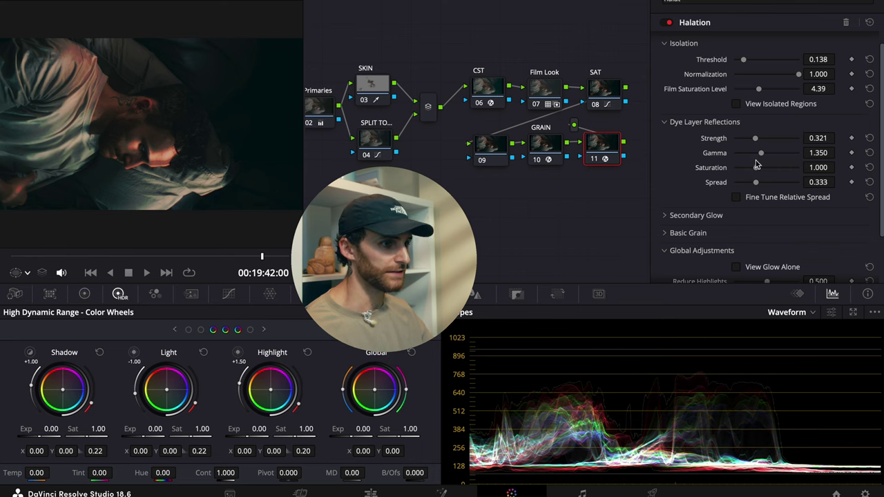
click(761, 153)
drag(763, 157, 758, 158)
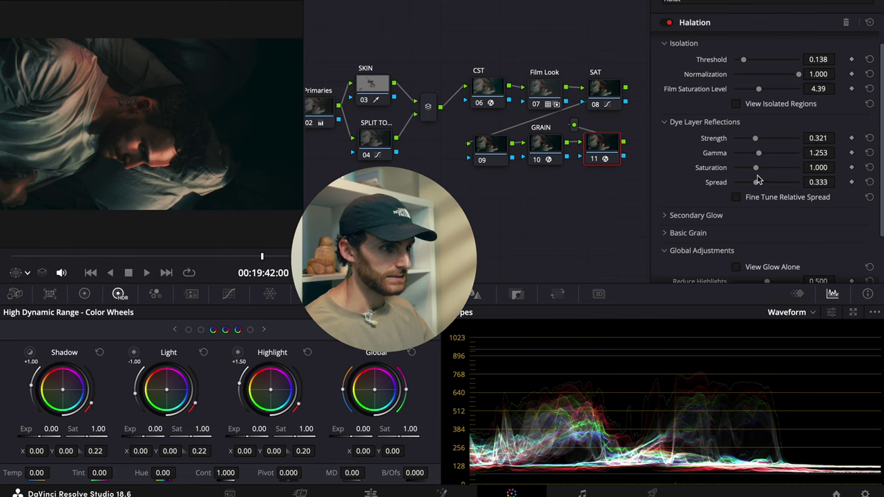
click(757, 174)
drag(755, 175, 743, 174)
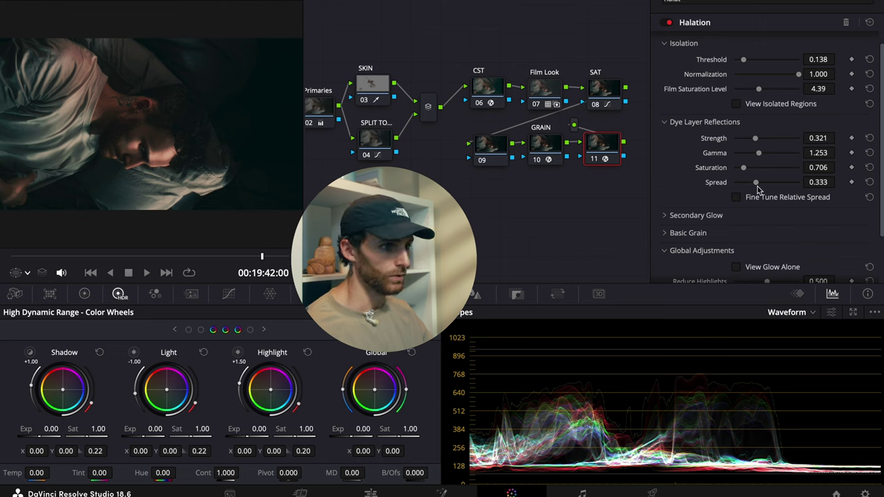
drag(756, 184, 774, 185)
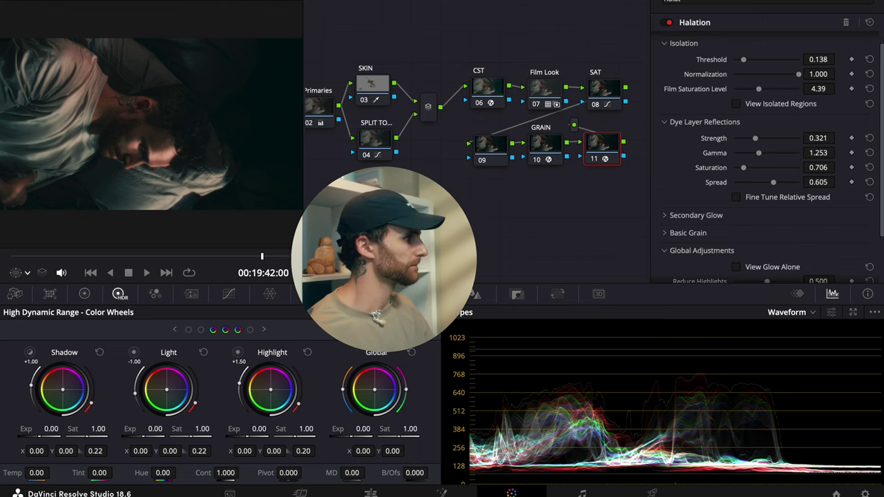
key(super+f)
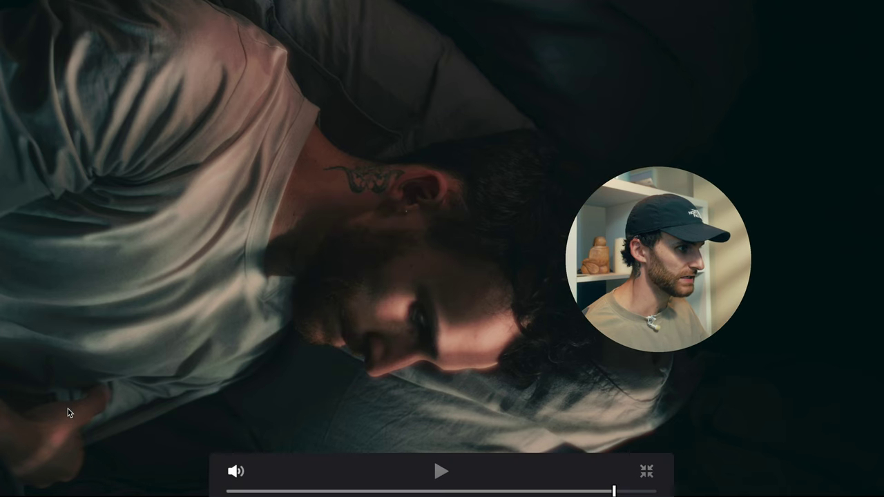
key(Escape)
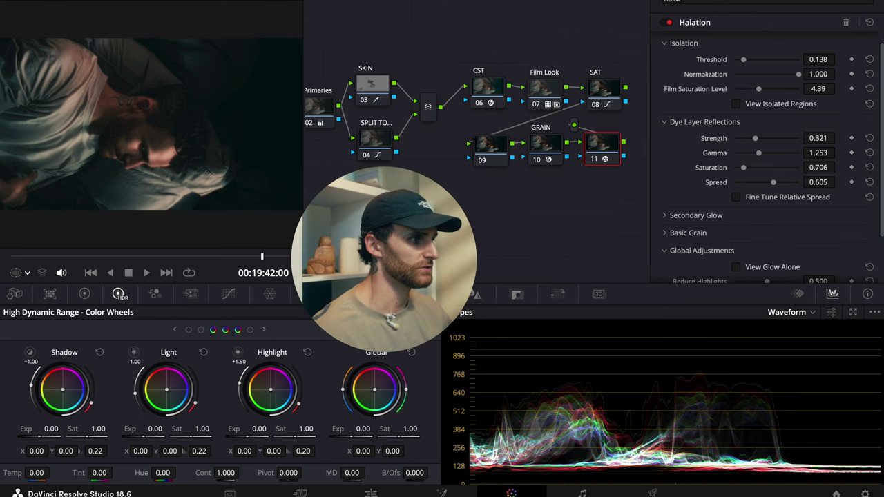
- Select the EXP node and darken its Light zone exposure to -0.53
scroll(475, 116, left, 2)
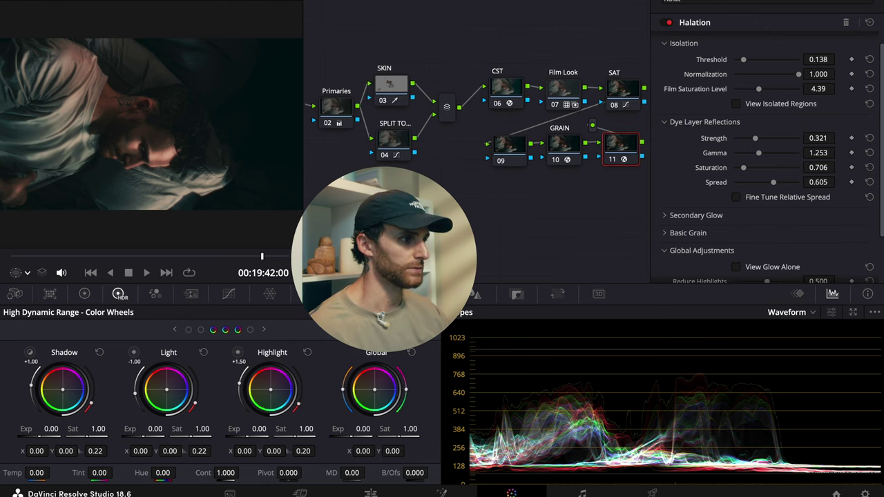
scroll(373, 124, left, 5)
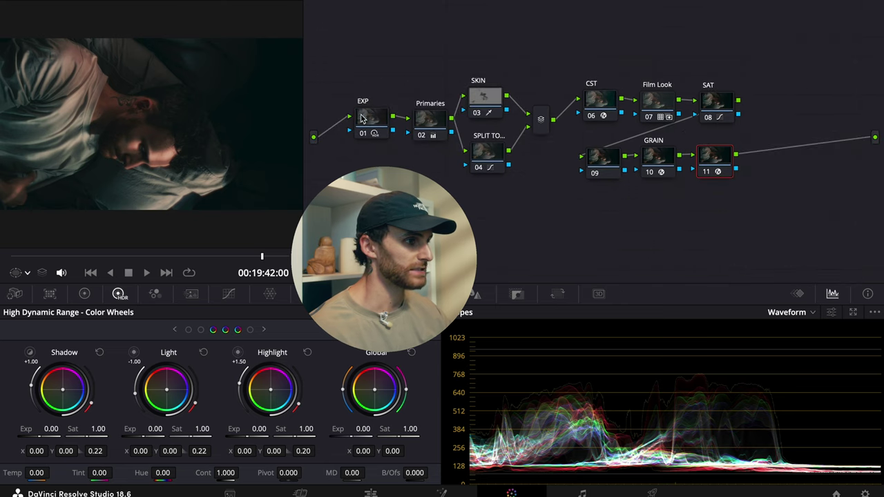
click(372, 124)
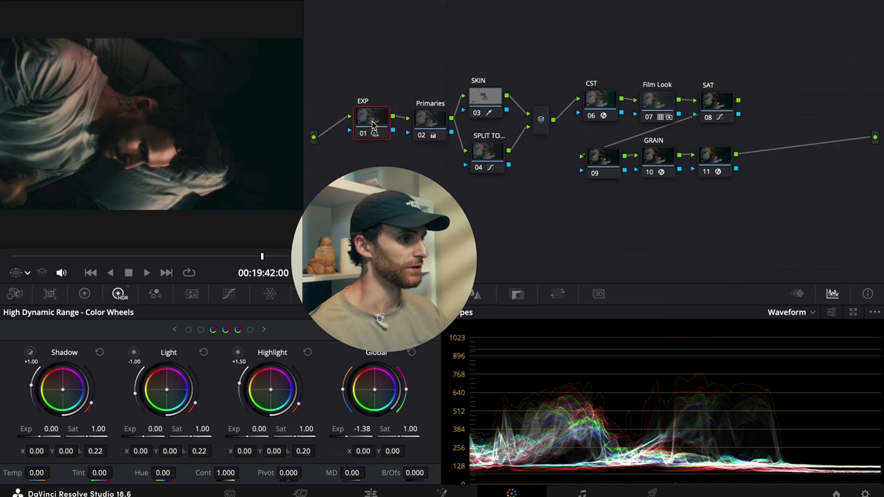
click(135, 353)
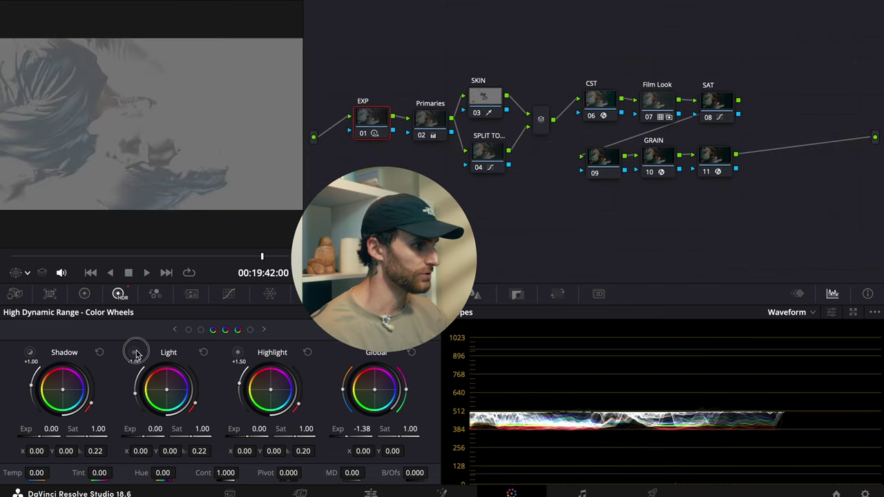
click(136, 352)
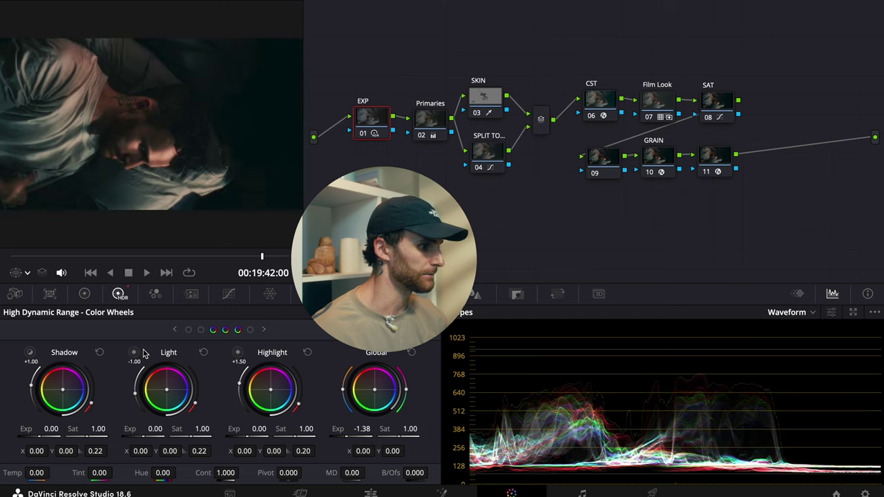
drag(146, 437, 127, 473)
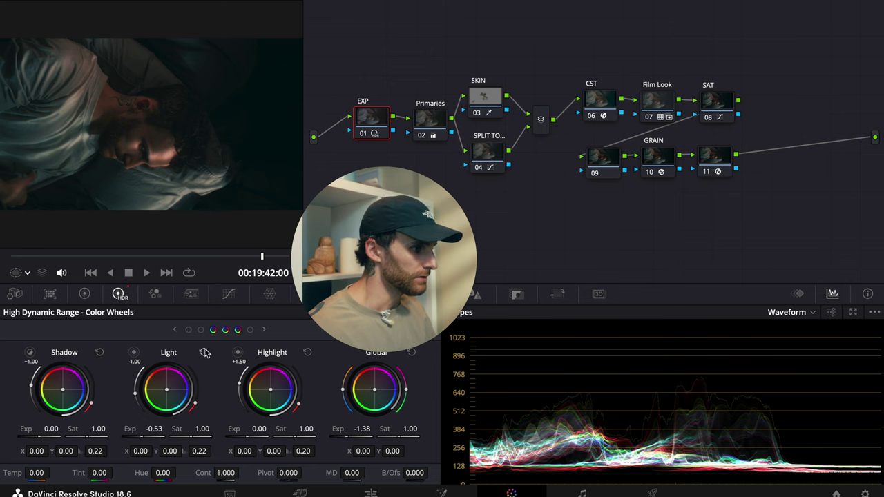
- Compare the Light exposure before and after, keep -0.53, and preview the grade full screen
click(204, 352)
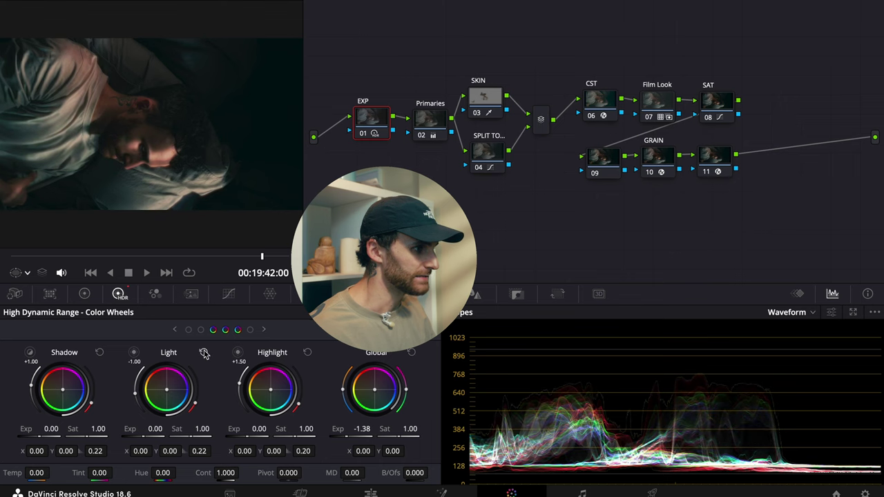
key(ctrl+z)
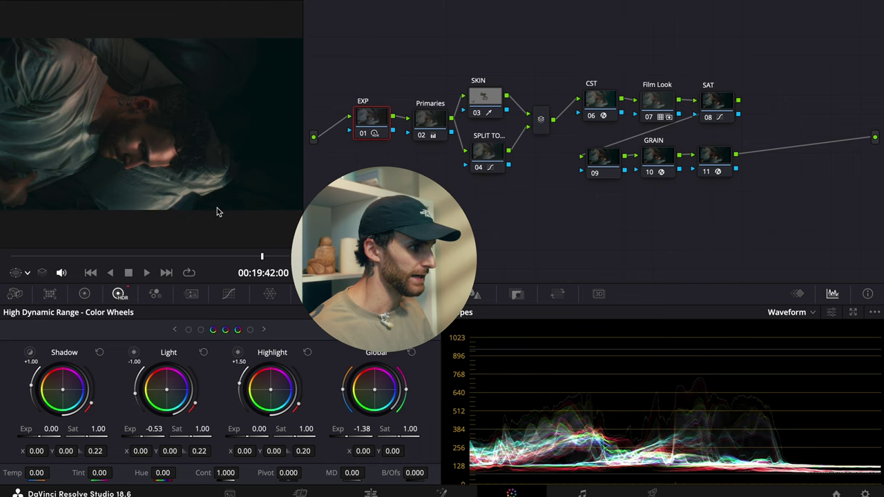
click(205, 353)
key(ctrl+z)
key(ctrl+f)
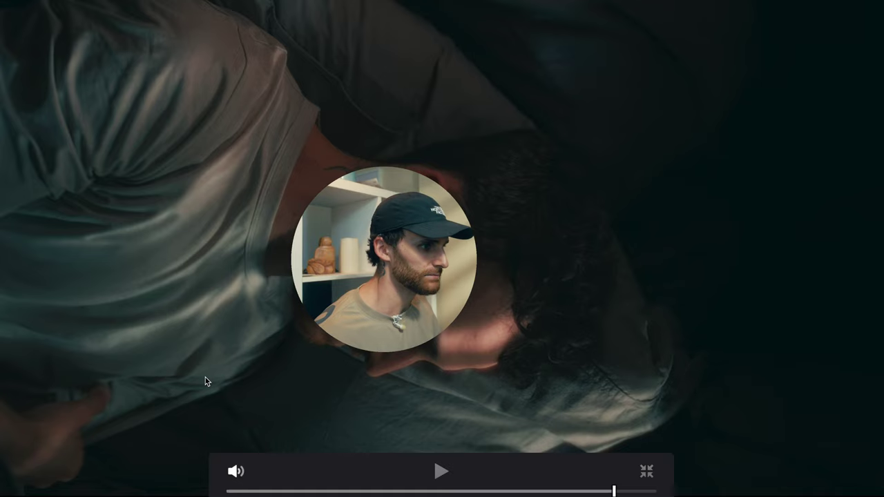
- Leave the full-screen preview and bring up node 11's options
key(Escape)
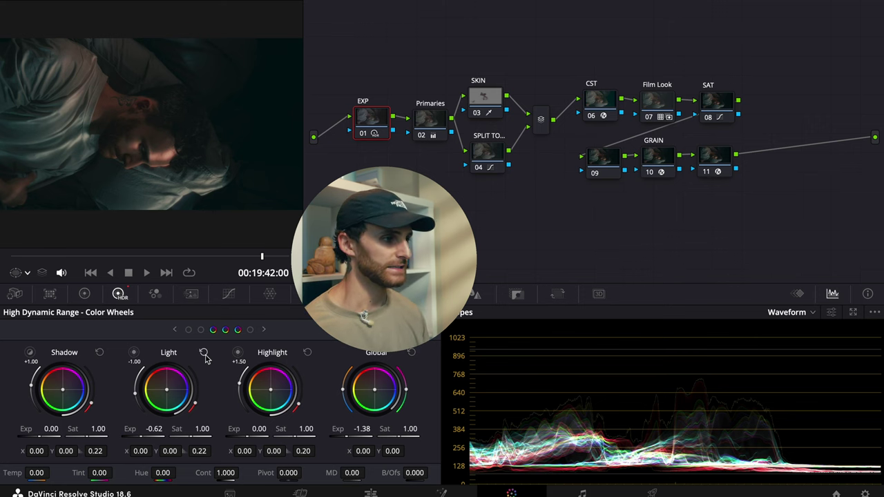
right_click(717, 152)
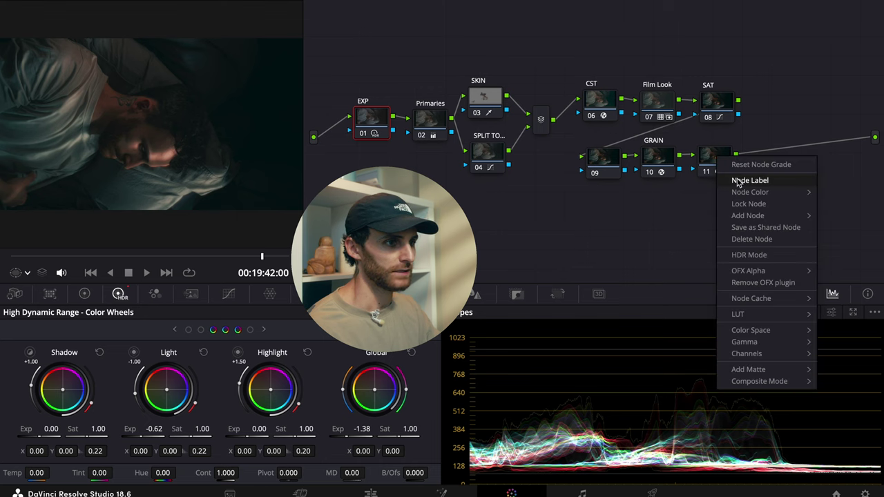
- Label node 11 Halation, add serial node 12 after it, and move it up near SAT
click(738, 181)
text(Halation)
click(721, 161)
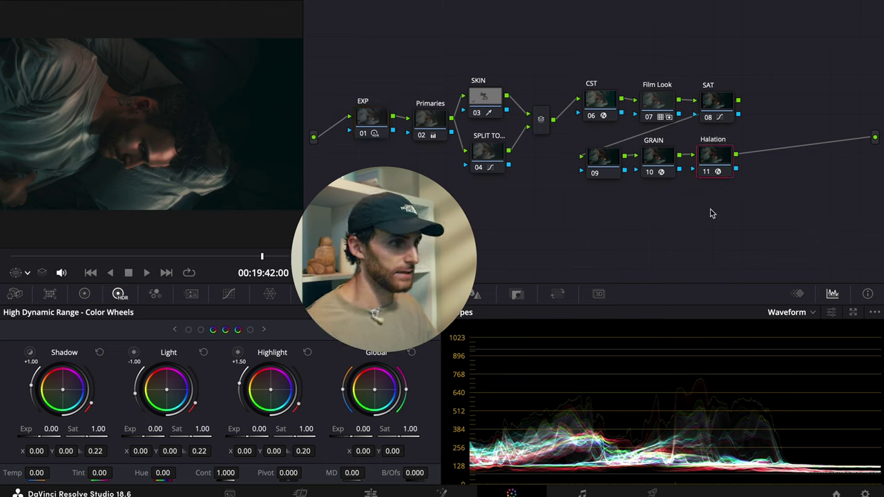
key(alt+s)
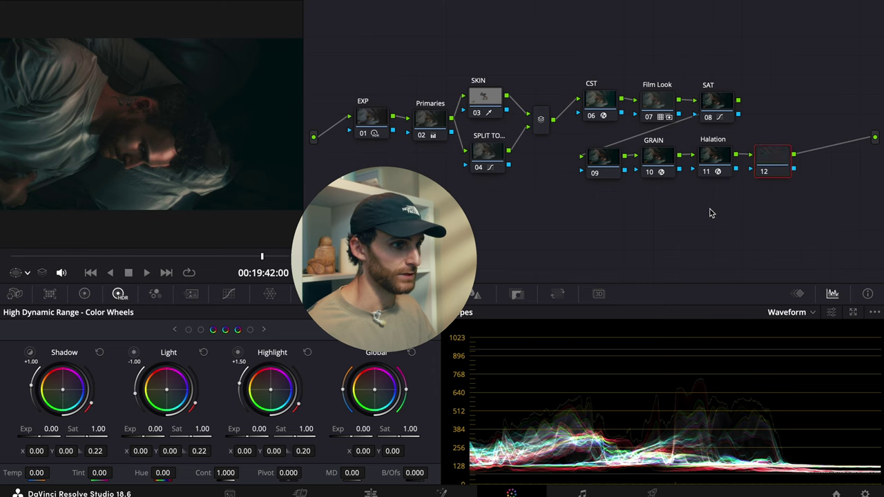
drag(767, 160, 769, 131)
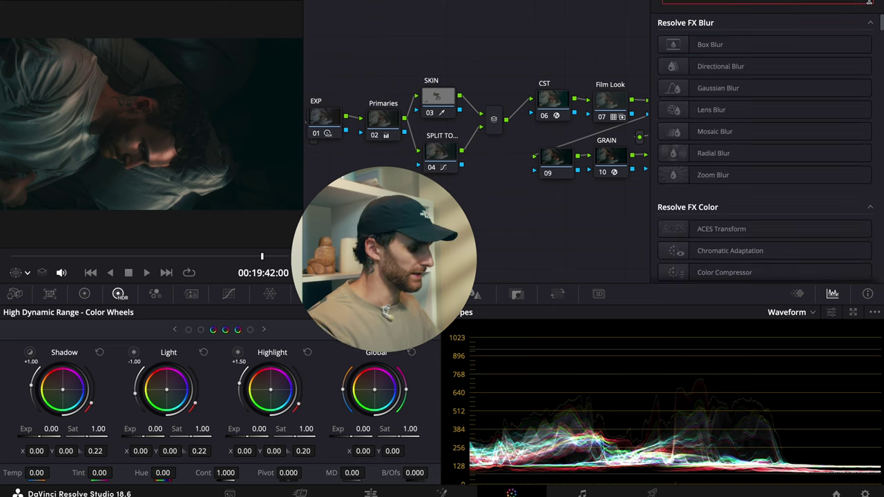
- Apply the Glow effect to node 12 with Shine Threshold and Spread set to 0
text(glow)
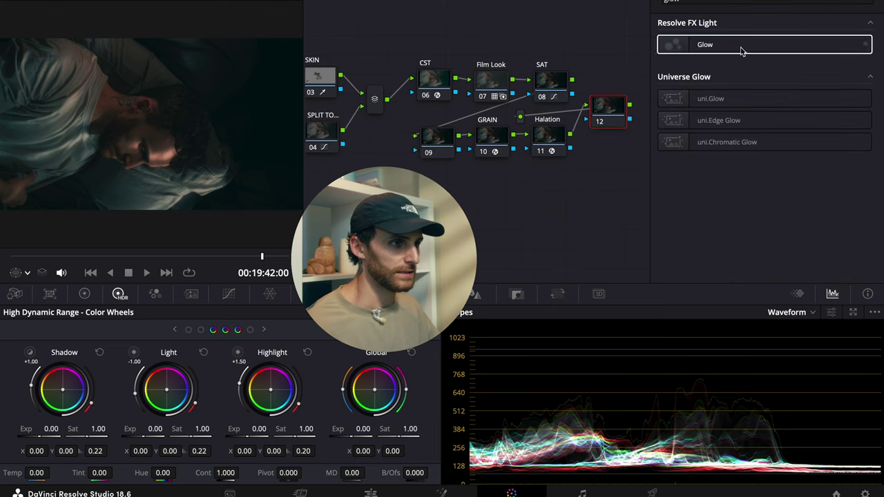
double_click(743, 48)
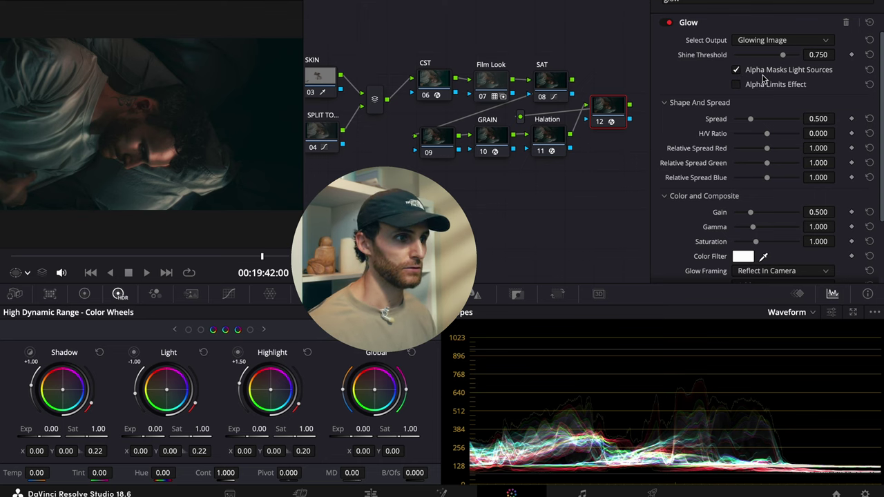
drag(785, 59, 725, 59)
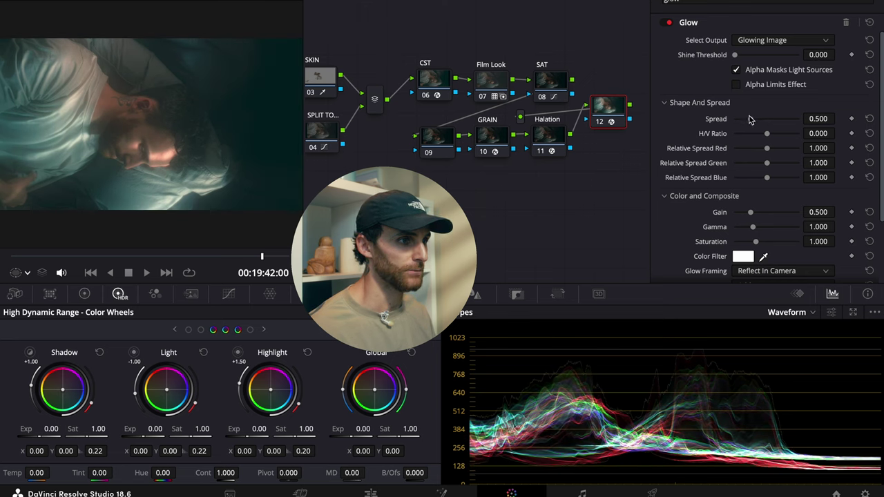
drag(750, 121, 704, 116)
scroll(767, 173, down, 2)
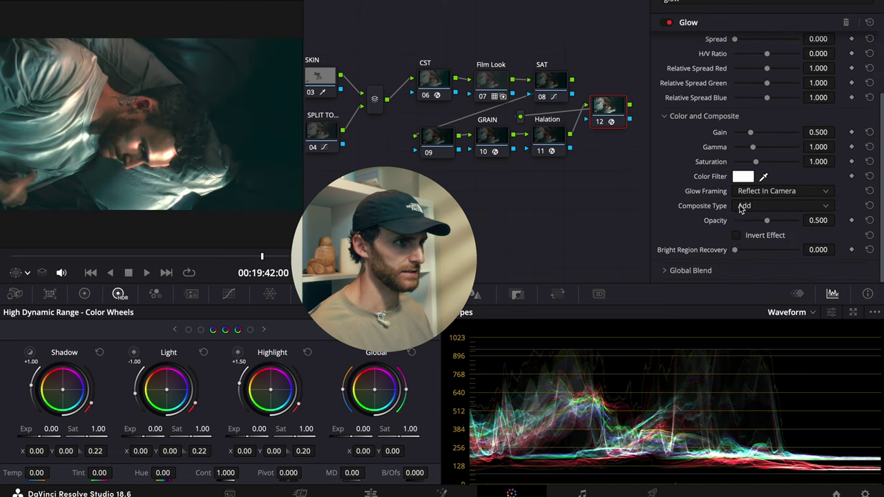
- Set the glow to Softlight compositing with a 0.101 global blend, and enlarge the viewer
click(746, 208)
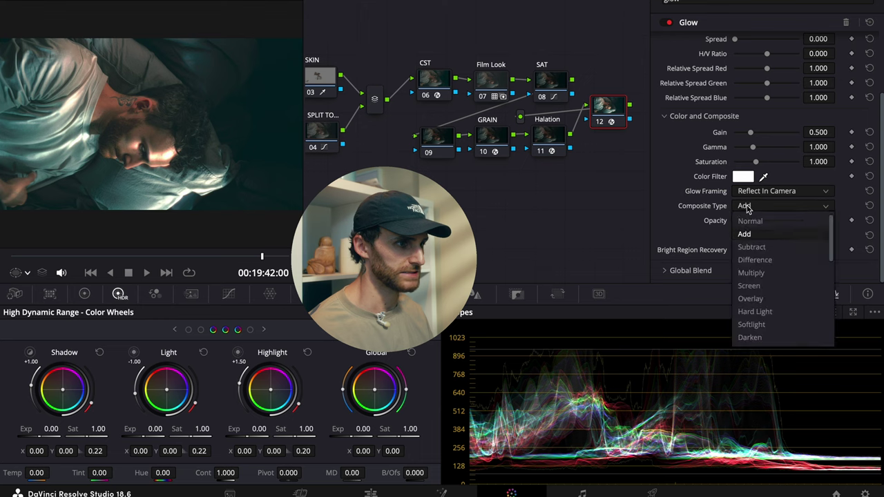
click(772, 326)
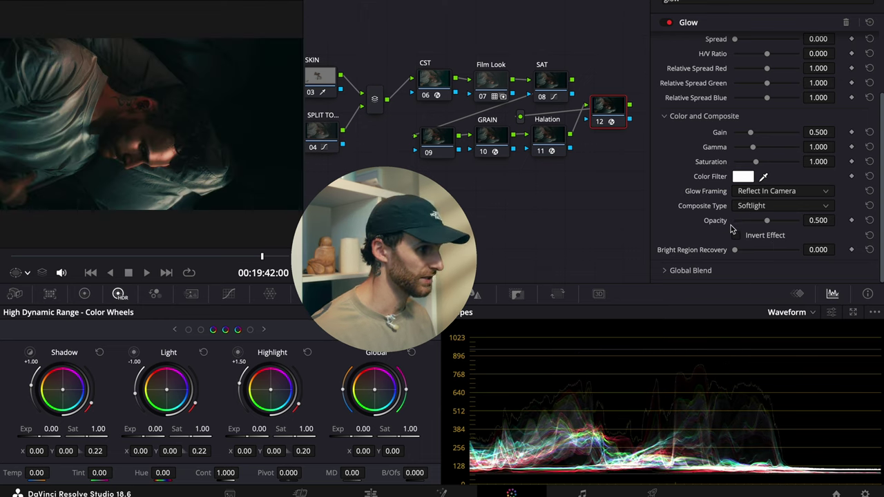
click(718, 271)
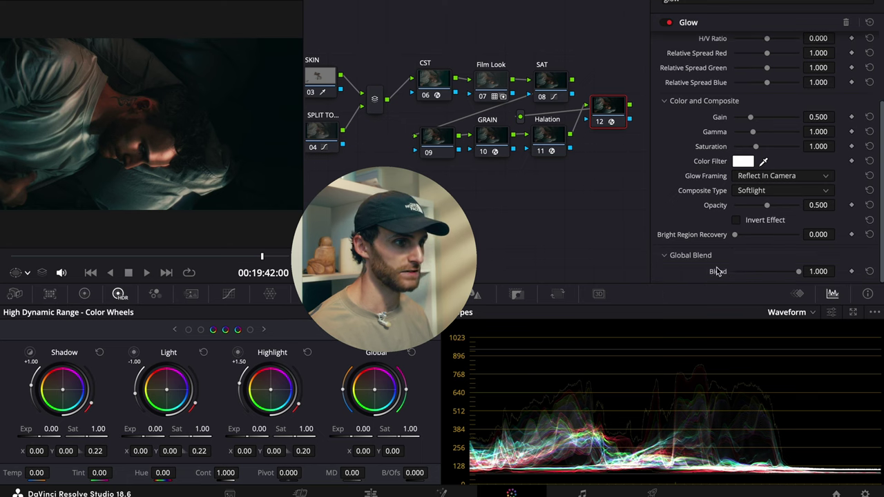
drag(788, 274, 741, 278)
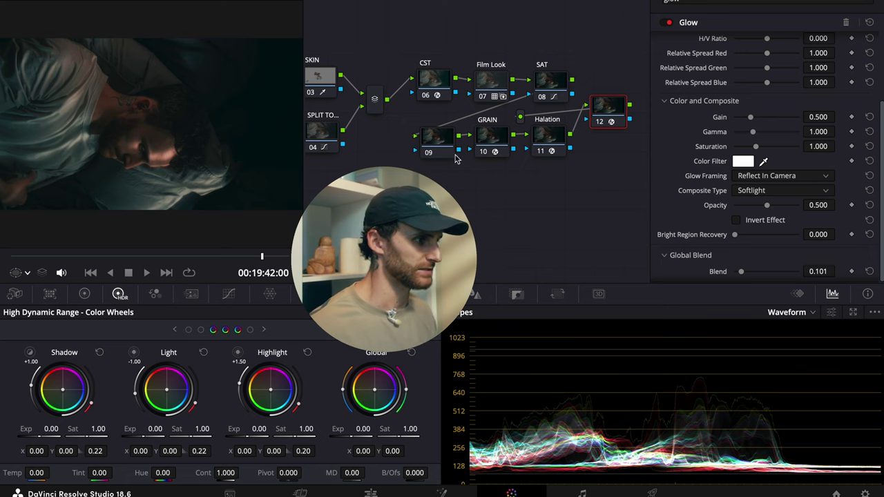
drag(298, 176, 432, 194)
scroll(511, 221, right, 3)
- Label node 09 'Windows'
click(571, 170)
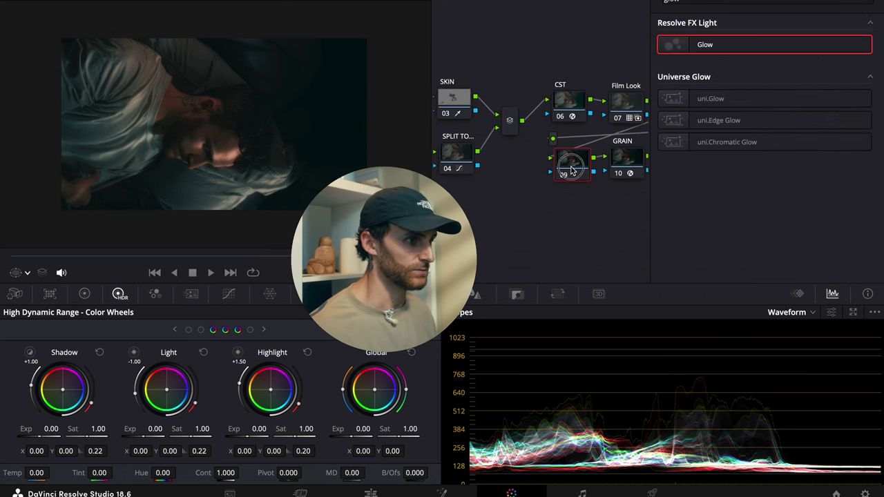
click(806, 11)
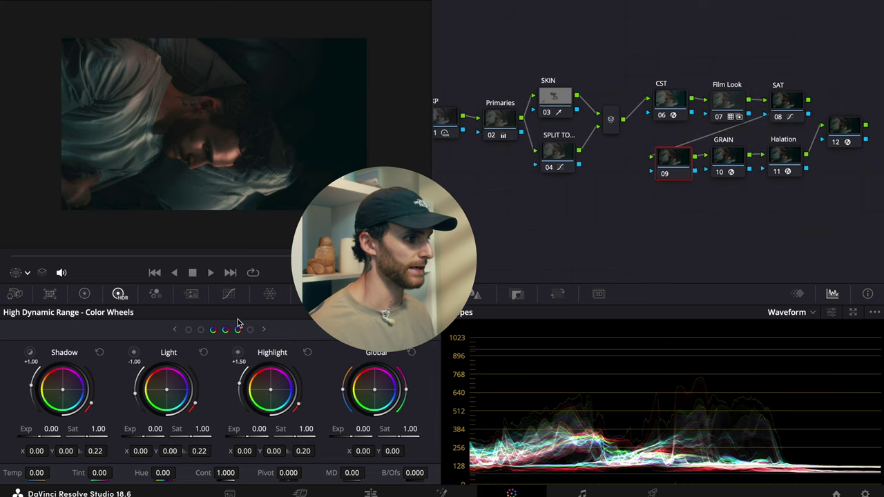
right_click(654, 170)
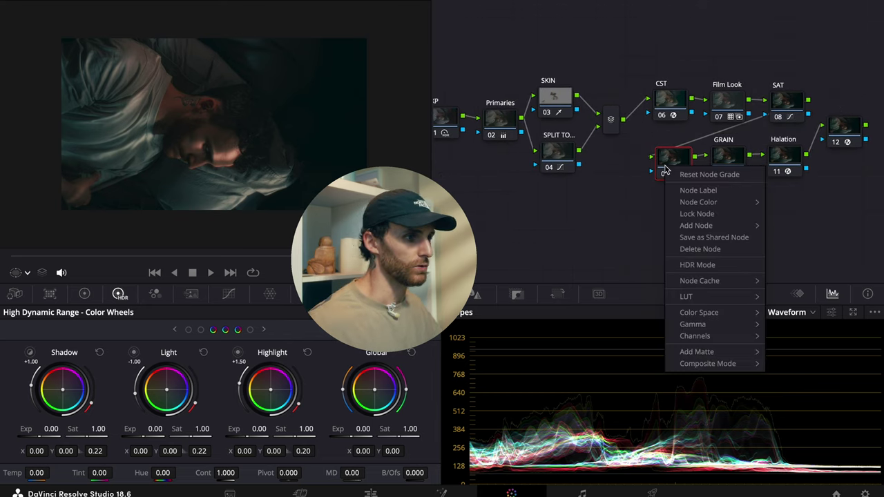
click(689, 190)
text(Windows)
key(Return)
- Add a large elliptical circle window rotated to -43.60 and place it over the man's head
click(351, 293)
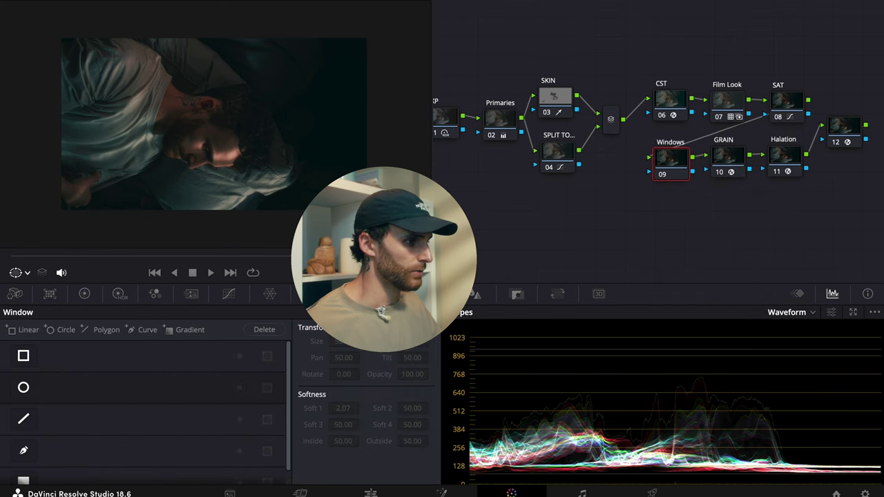
click(23, 388)
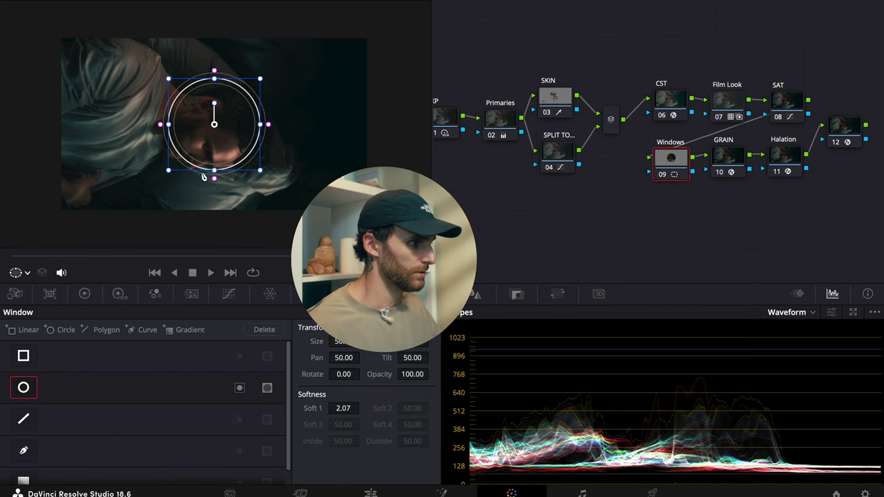
drag(214, 171, 211, 222)
scroll(256, 227, down, 2)
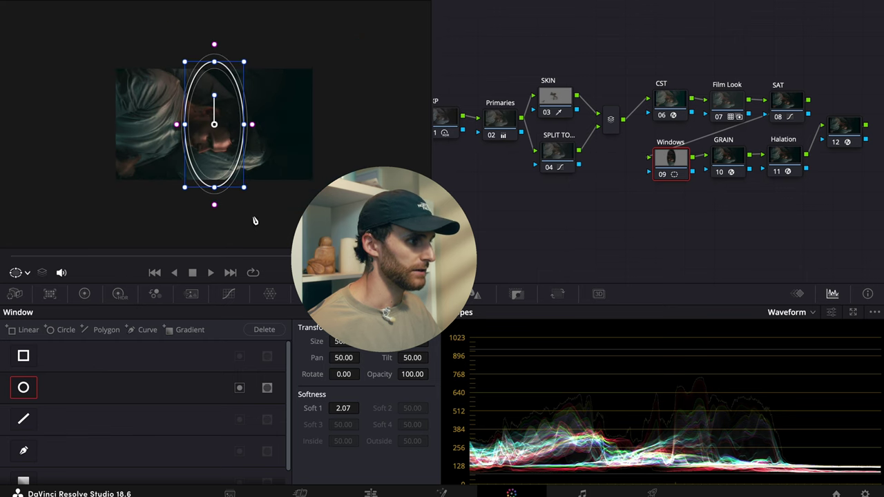
drag(241, 187, 290, 221)
drag(214, 95, 205, 104)
drag(243, 61, 283, 66)
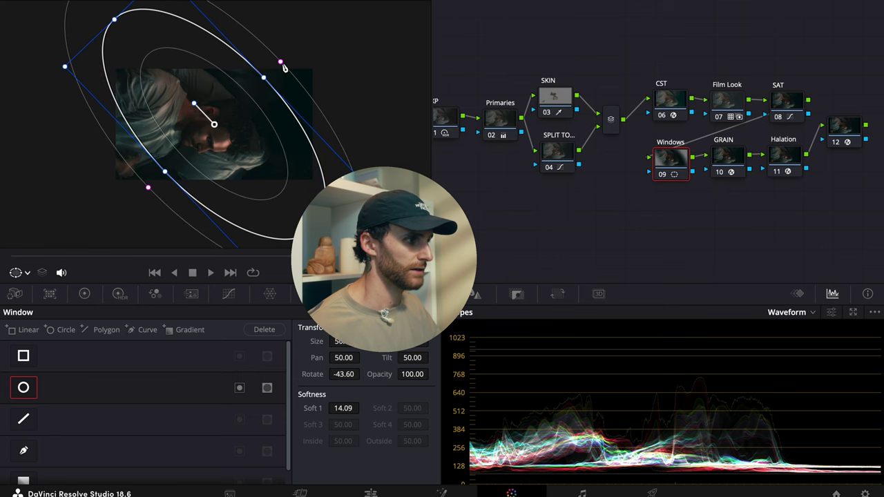
mouse_move(205, 143)
mouse_down()
mouse_move(212, 138)
mouse_move(202, 130)
mouse_up()
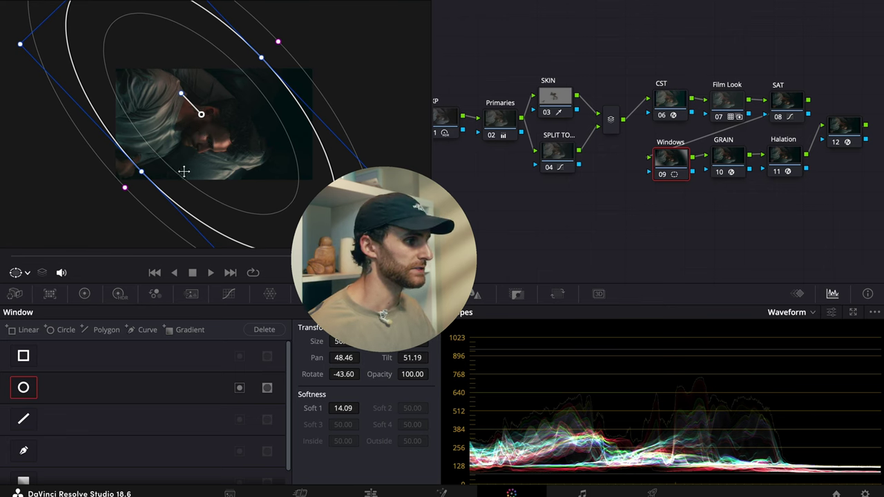
- Invert node 09's window, hide its outline, and lower gamma to -0.06 for a vignette
click(240, 388)
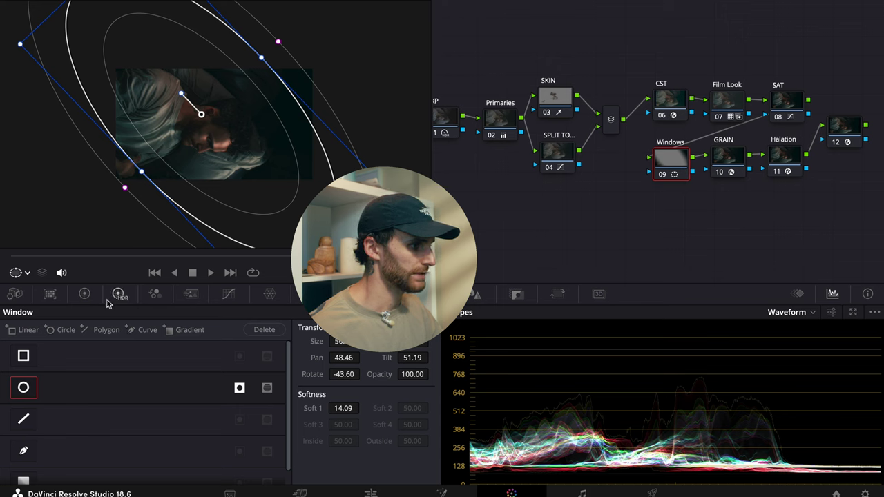
click(85, 295)
click(20, 273)
click(36, 291)
drag(158, 450, 186, 452)
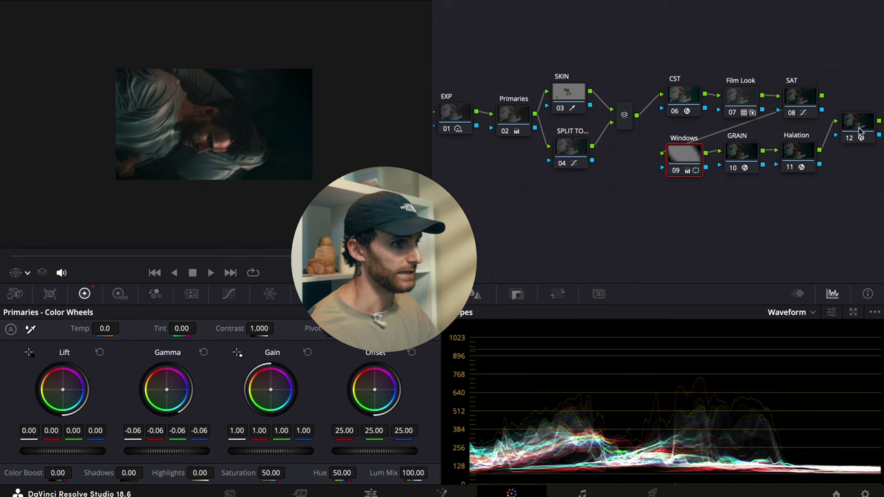
- Label node 12 'Glow'
right_click(859, 132)
click(861, 148)
text(Glow)
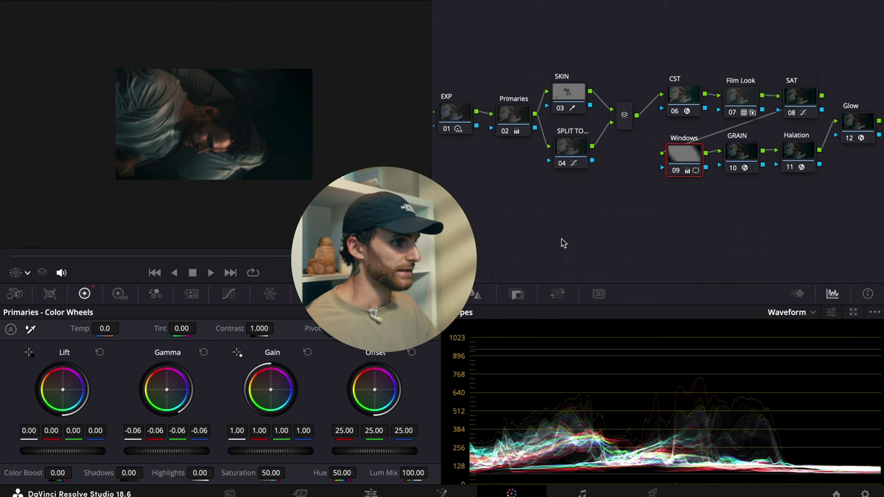
- Select the SKIN node, show the Vectorscope instead of the Waveform, and pick the qualifier eyedropper
click(569, 96)
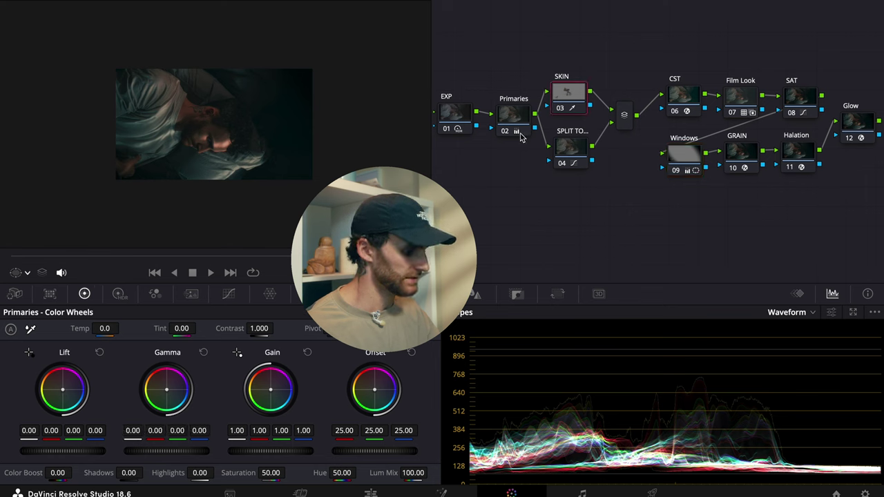
click(812, 312)
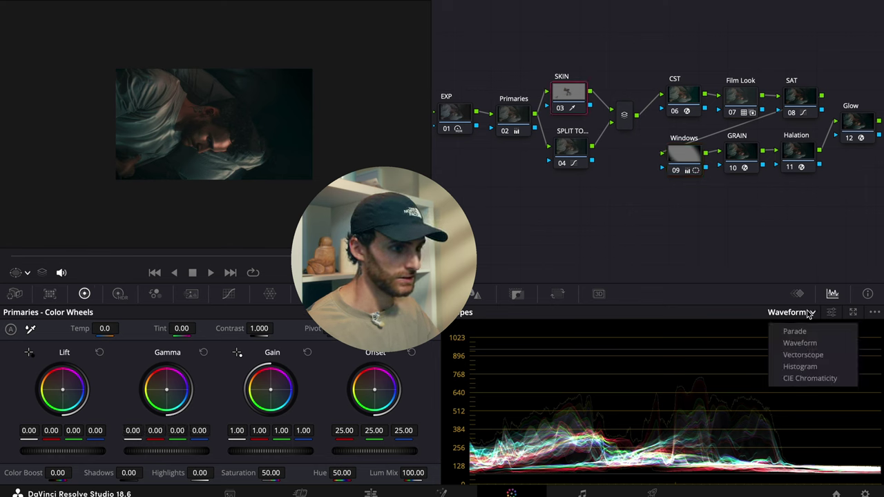
click(832, 355)
scroll(181, 182, up, 3)
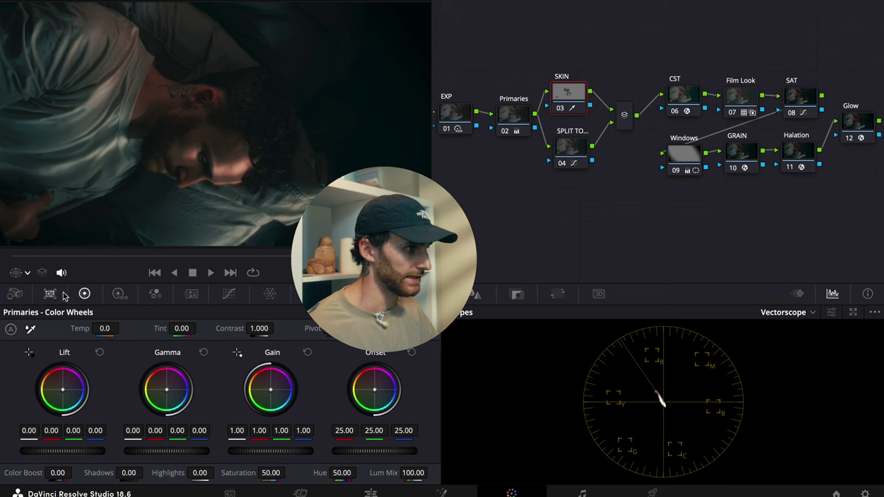
click(23, 272)
click(34, 319)
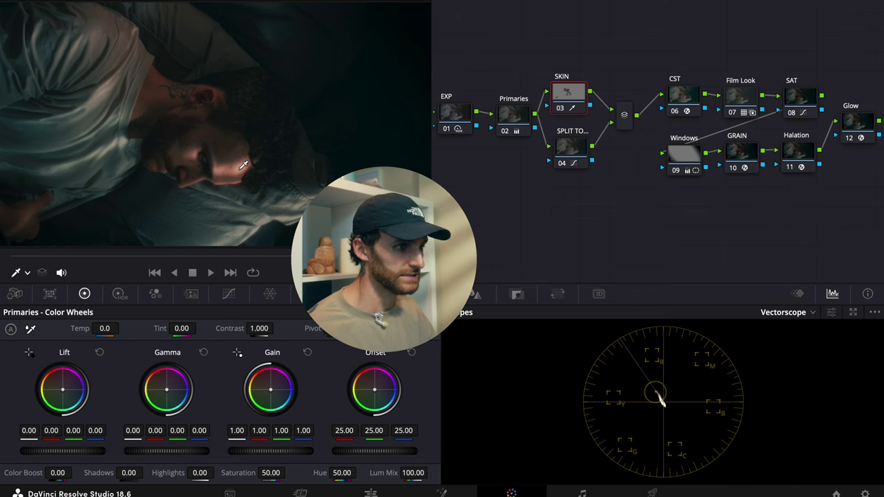